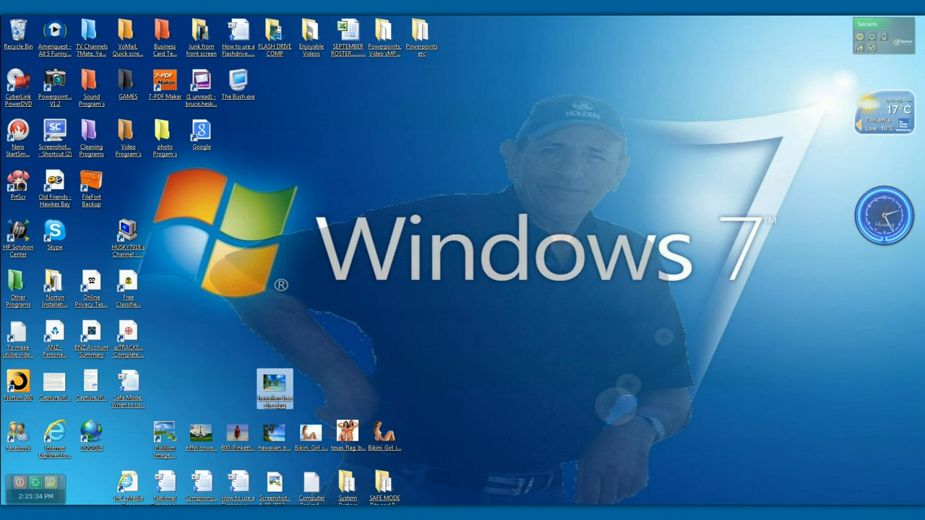
Step: Switch to the open PowerPoint presentation and paste the copied beach picture onto slide 2
{"action": "mouse_move", "coordinate": [619, 515]}
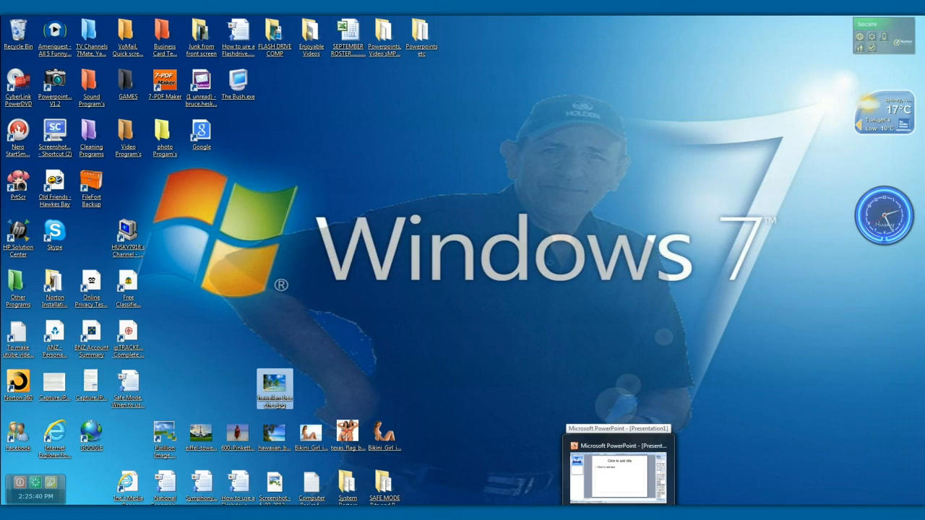
{"action": "left_click", "coordinate": [619, 514]}
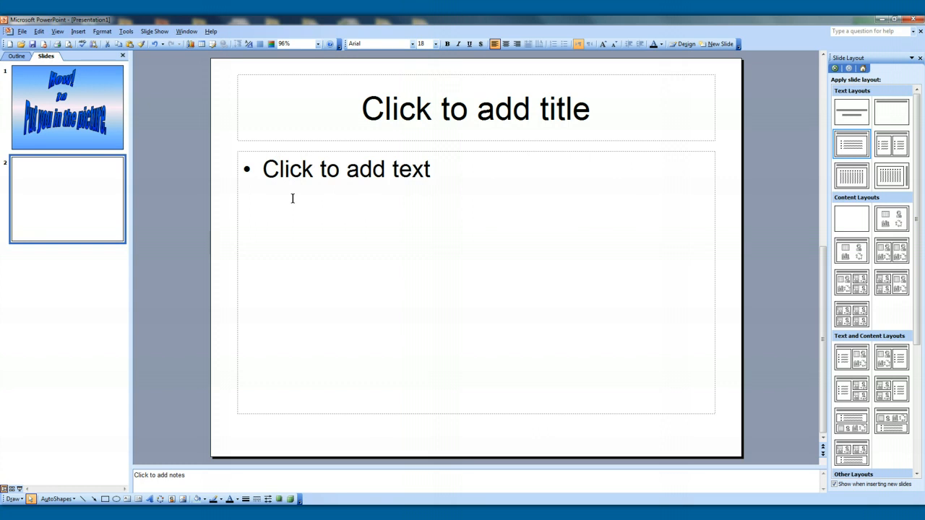
{"action": "right_click", "coordinate": [293, 198]}
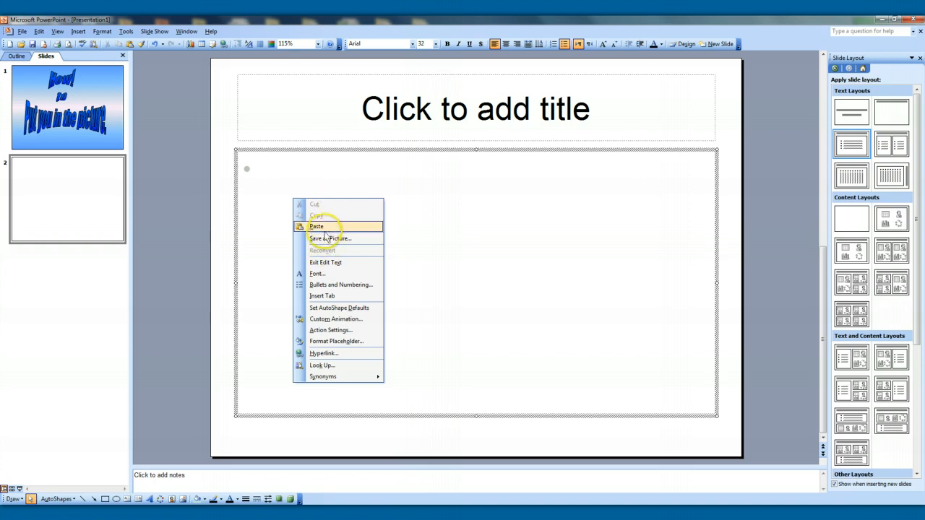
{"action": "left_click", "coordinate": [327, 228]}
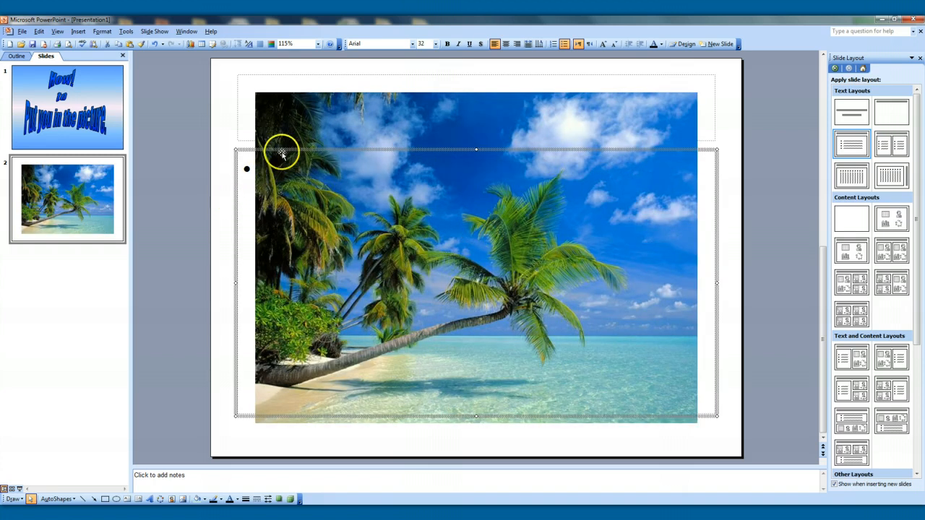
Step: Cut the empty text placeholder and the empty title placeholder from slide 2
{"action": "right_click", "coordinate": [237, 184]}
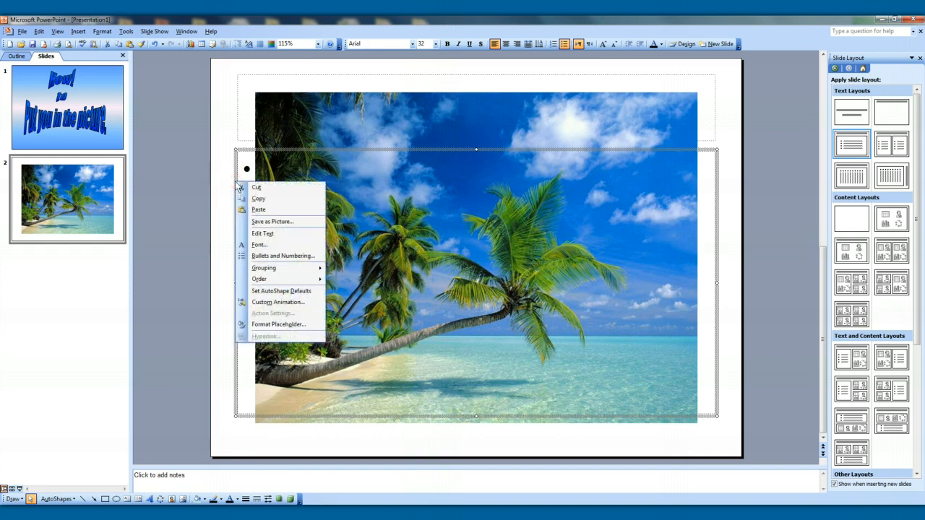
{"action": "left_click", "coordinate": [255, 188]}
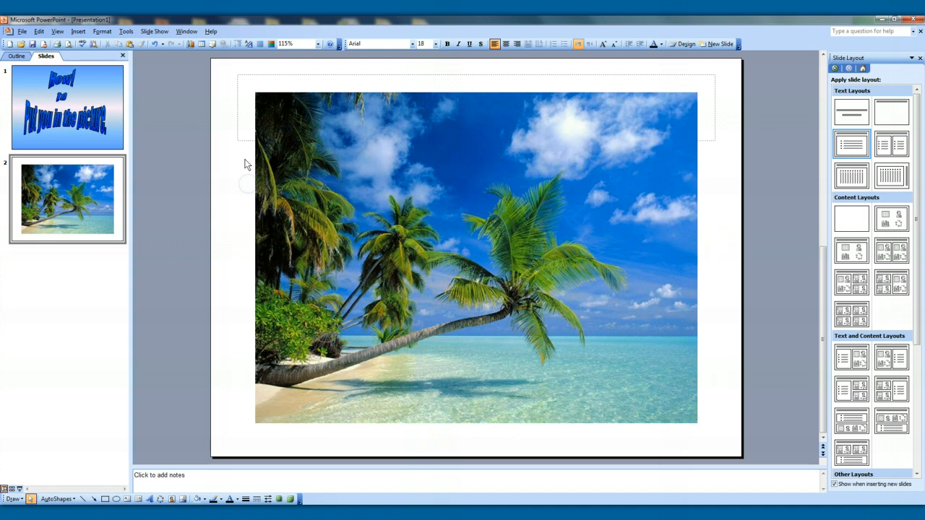
{"action": "right_click", "coordinate": [237, 118]}
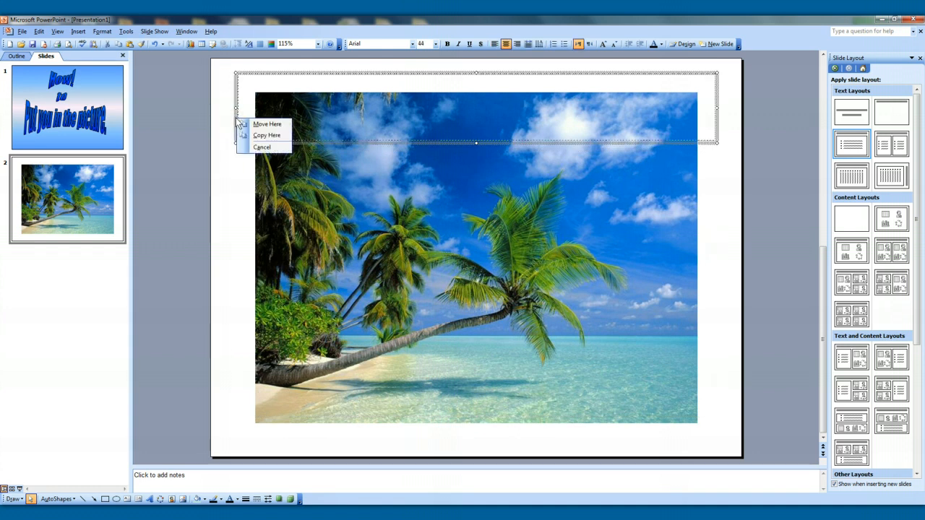
{"action": "key", "text": "Escape"}
{"action": "right_click", "coordinate": [236, 118]}
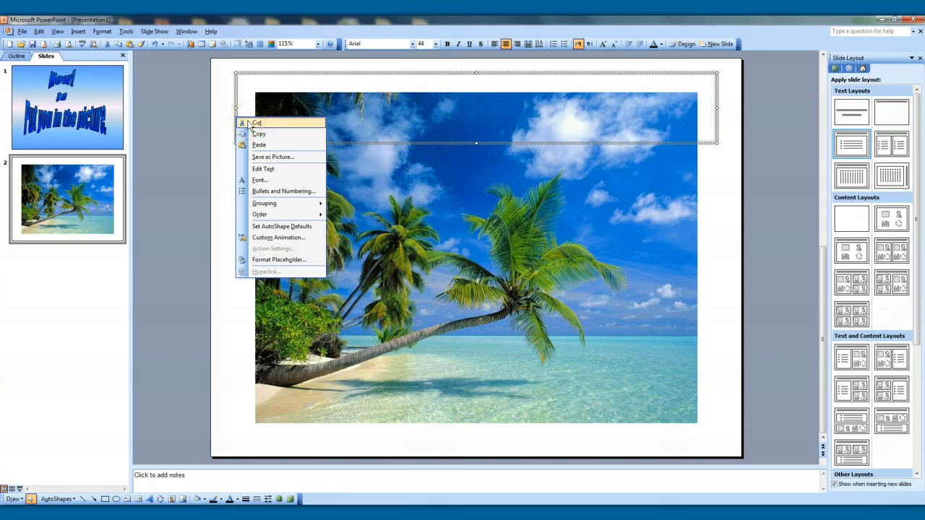
{"action": "left_click", "coordinate": [255, 124]}
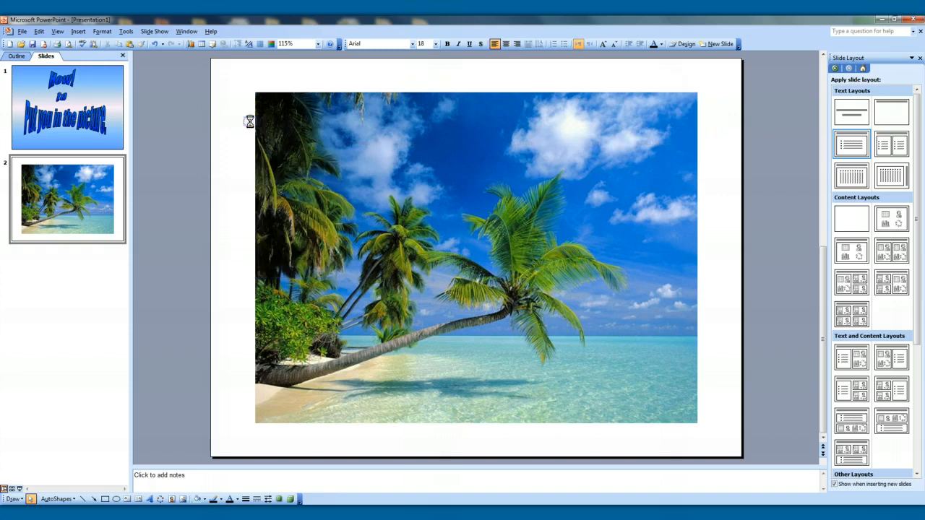
Step: Enlarge the beach picture until it covers the whole of slide 2, slightly past its edges
{"action": "left_click", "coordinate": [349, 149]}
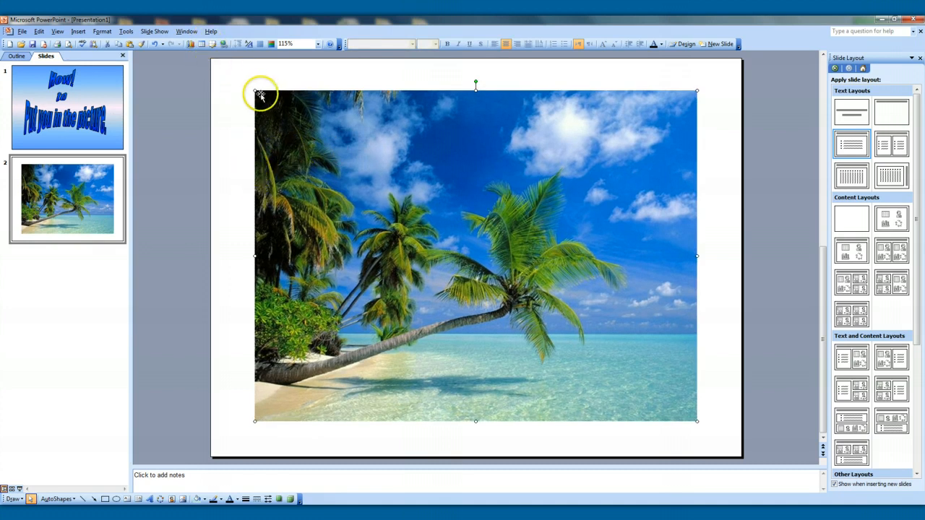
{"action": "left_click", "coordinate": [198, 149]}
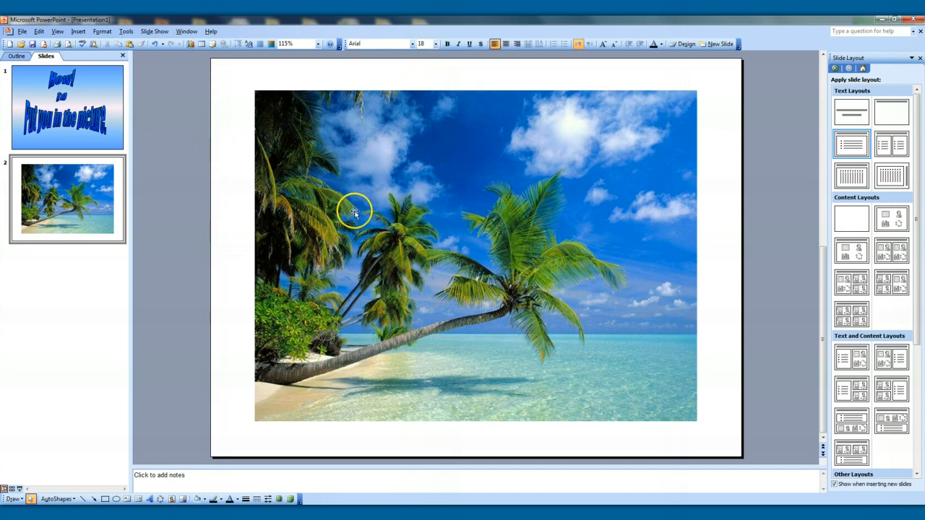
{"action": "left_click", "coordinate": [292, 118]}
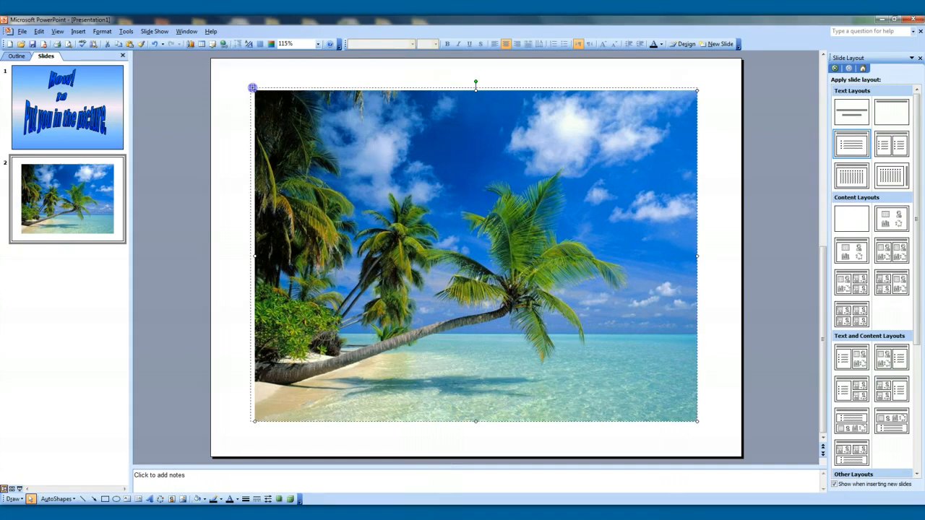
{"action": "left_click_drag", "start_coordinate": [255, 90], "coordinate": [212, 58]}
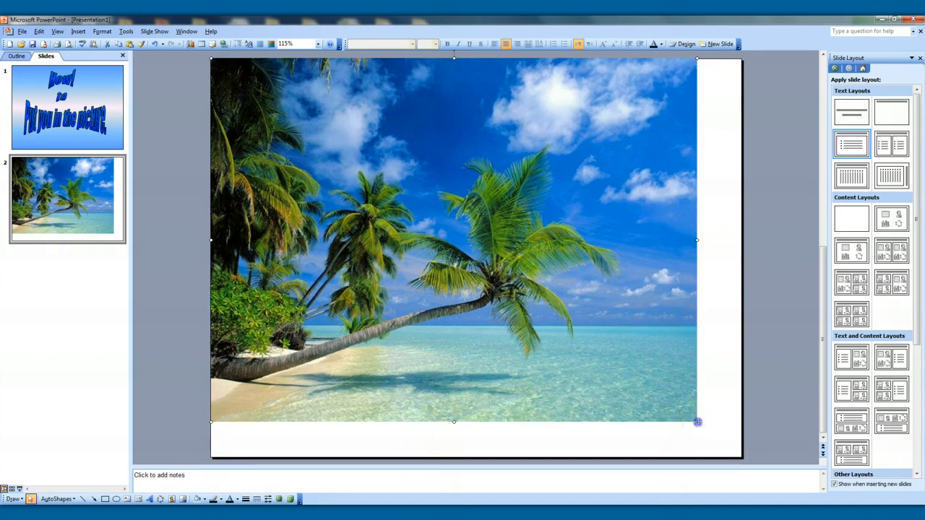
{"action": "left_click_drag", "start_coordinate": [698, 422], "coordinate": [728, 458]}
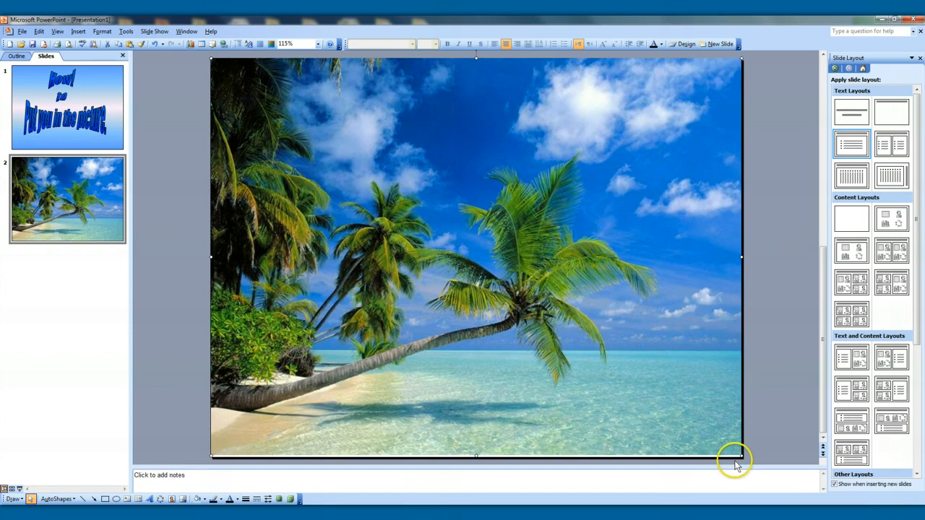
{"action": "left_click_drag", "start_coordinate": [741, 455], "coordinate": [745, 464]}
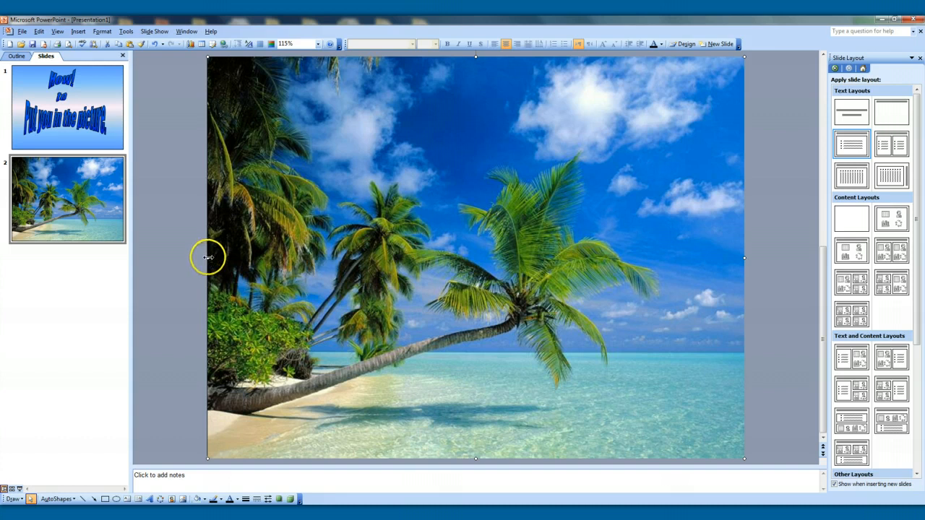
{"action": "left_click_drag", "start_coordinate": [208, 258], "coordinate": [201, 257]}
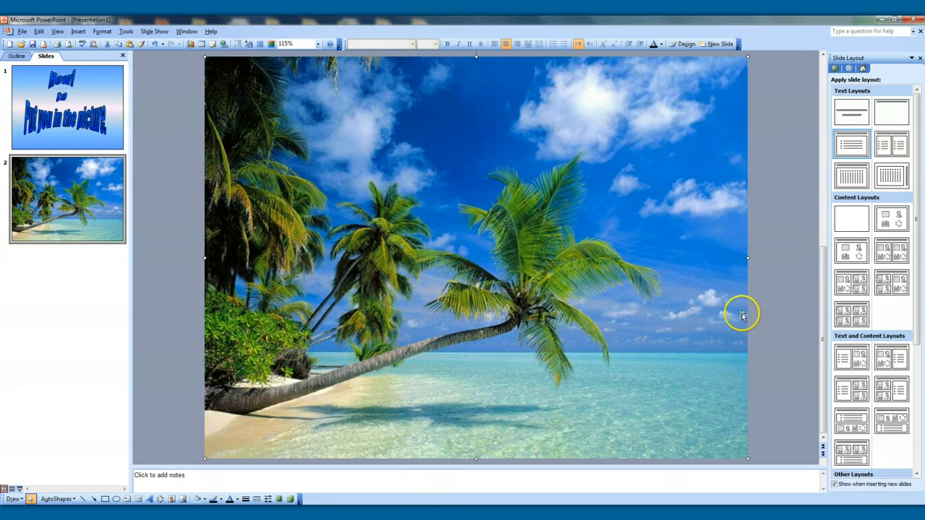
Step: Minimize the presentation, switch to PhotoFiltre Studio X and close the image already open there
{"action": "left_click", "coordinate": [882, 21]}
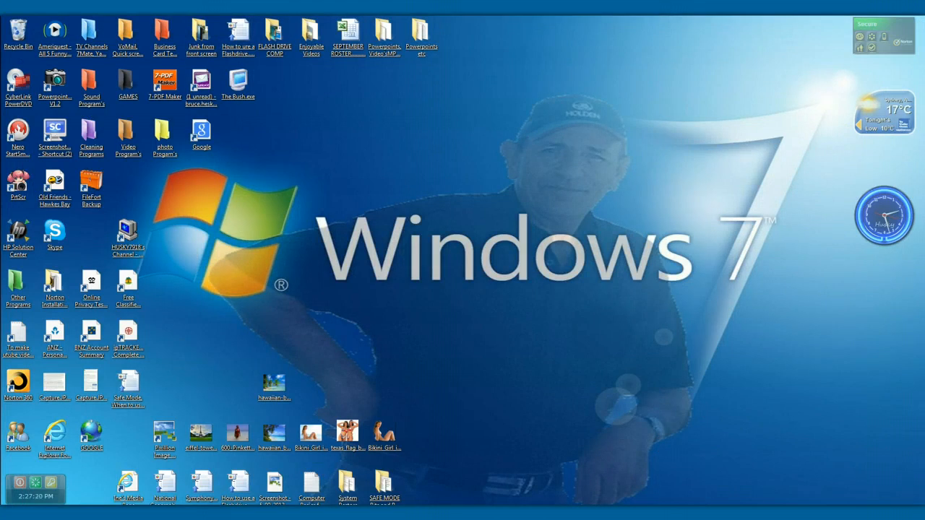
{"action": "left_click", "coordinate": [649, 514]}
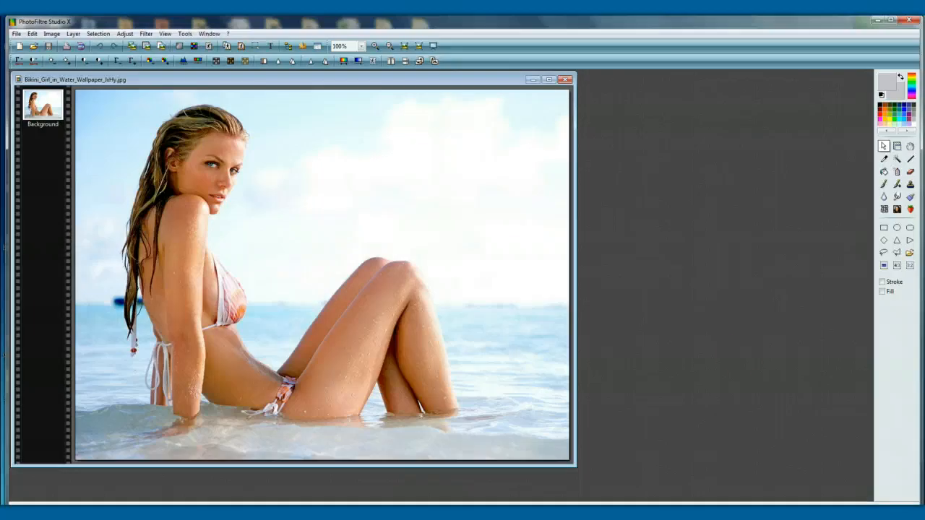
{"action": "left_click", "coordinate": [566, 80]}
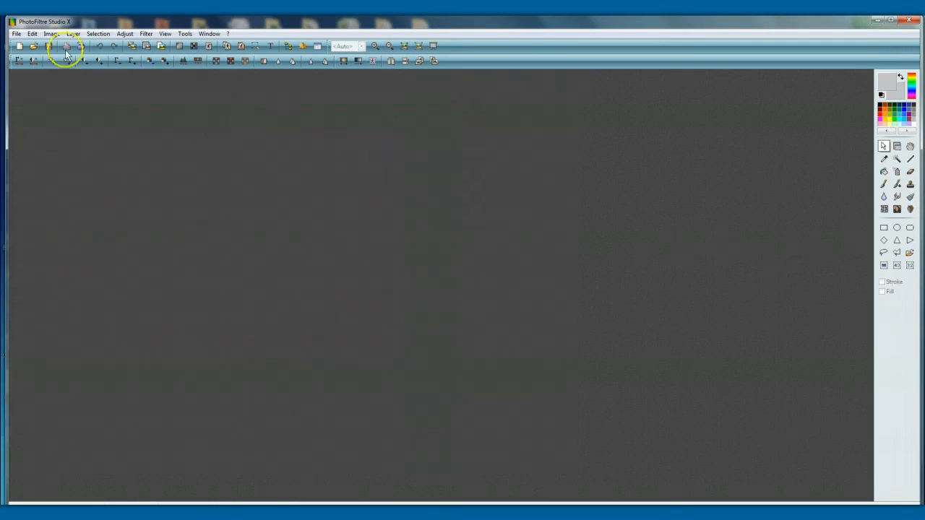
Step: Open the JPEG image Bikini_Girl_in_Water_Wallpaper_JxHy.jpg from the Desktop
{"action": "left_click", "coordinate": [16, 35]}
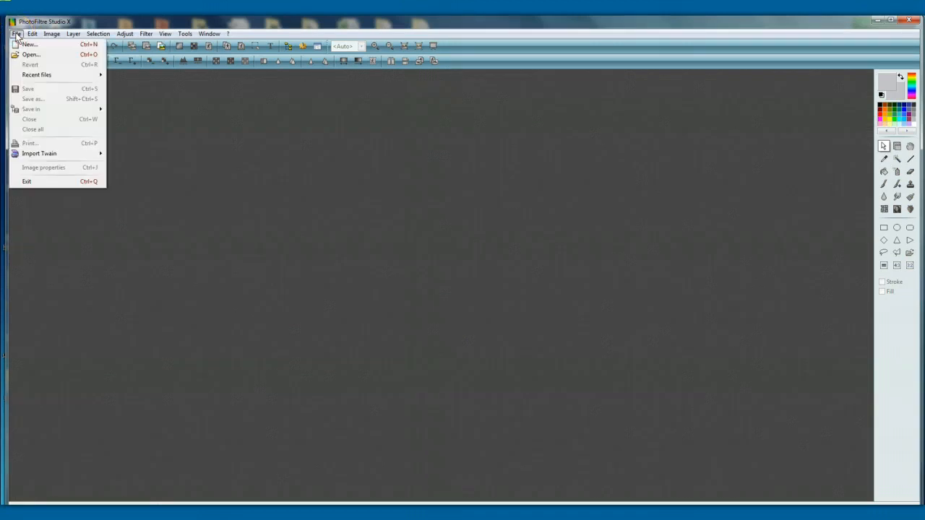
{"action": "left_click", "coordinate": [221, 159]}
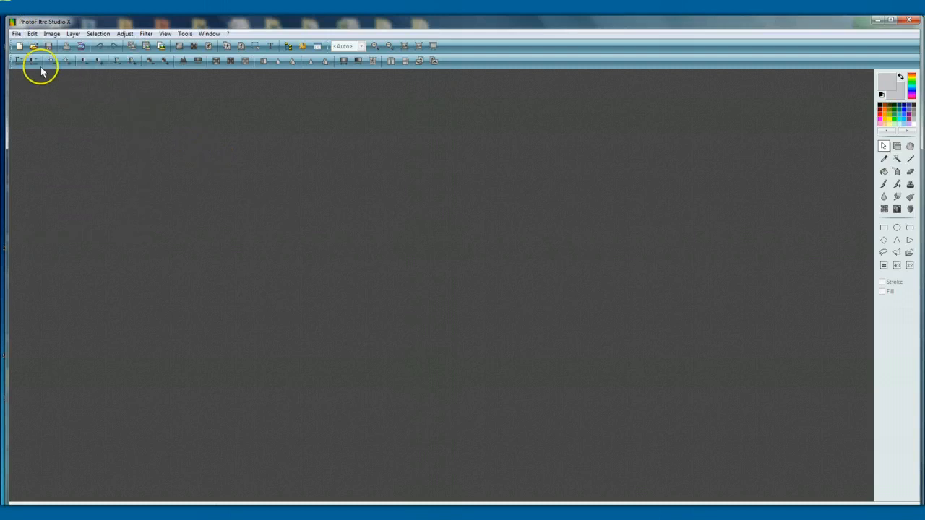
{"action": "left_click", "coordinate": [17, 35]}
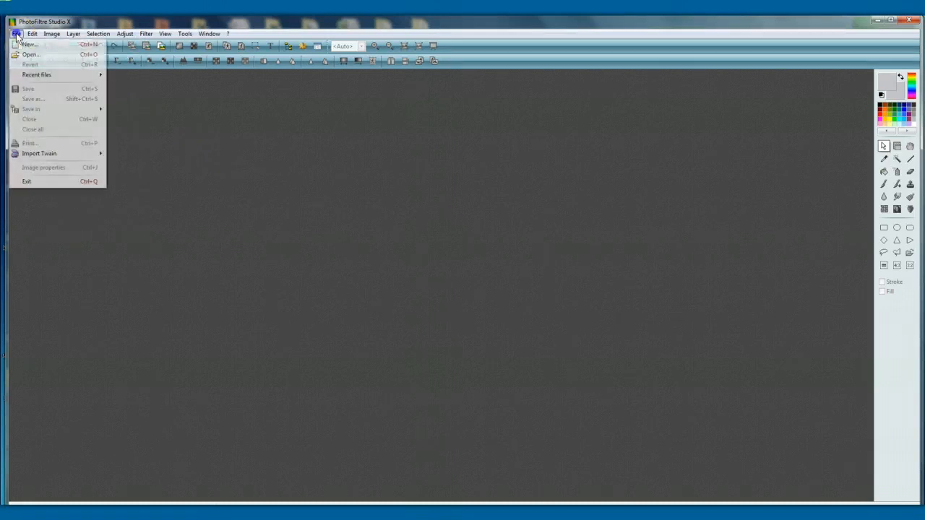
{"action": "left_click", "coordinate": [28, 55]}
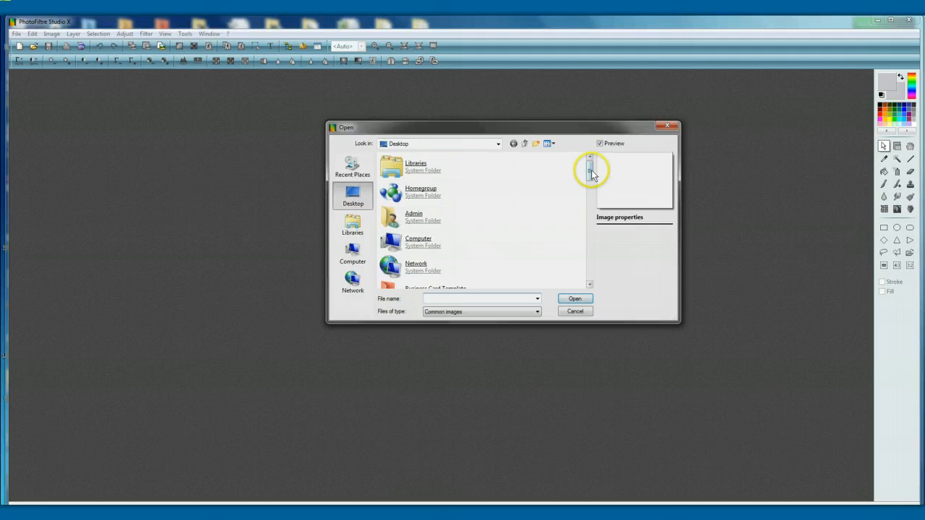
{"action": "left_click_drag", "start_coordinate": [589, 165], "coordinate": [582, 256]}
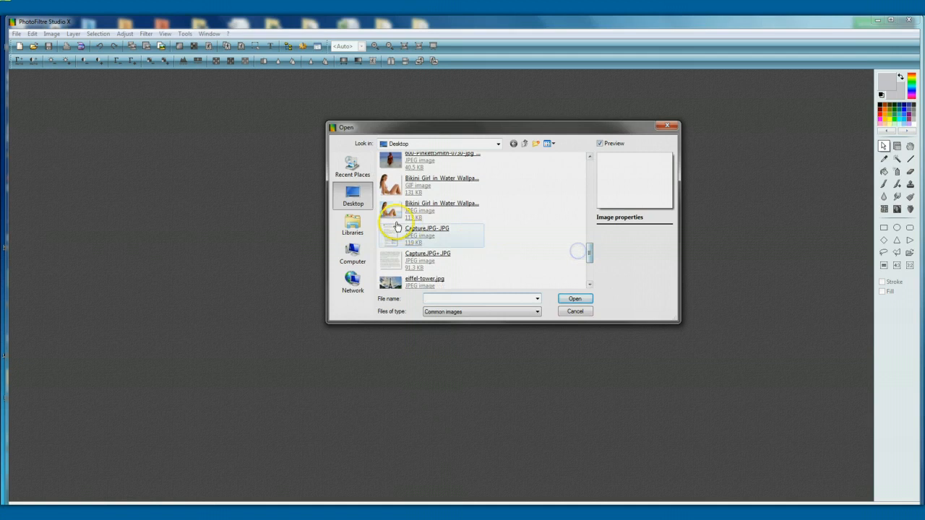
{"action": "double_click", "coordinate": [390, 209]}
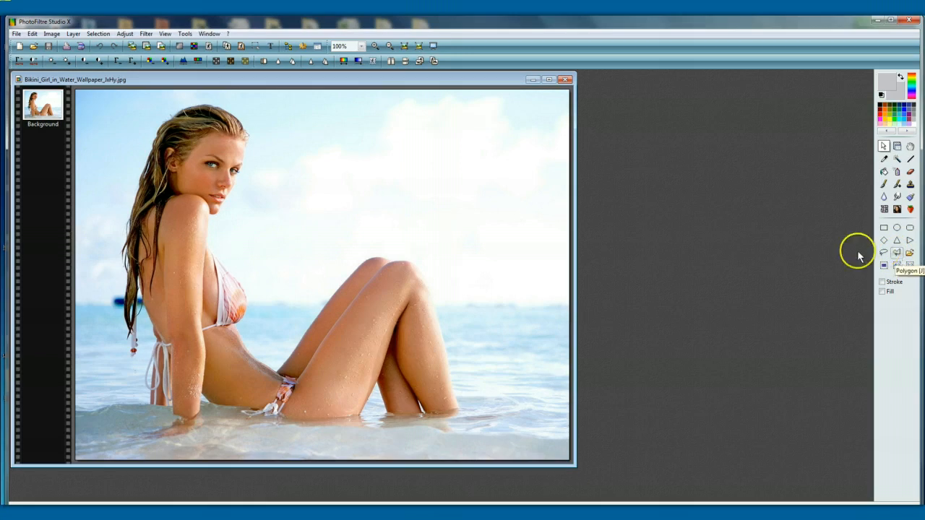
Step: Start a Polygon selection outline at the waterline and trace the front of the woman's shin up and over the knee
{"action": "left_click", "coordinate": [450, 298]}
{"action": "left_click", "coordinate": [459, 410]}
{"action": "left_click_drag", "start_coordinate": [456, 397], "coordinate": [451, 377]}
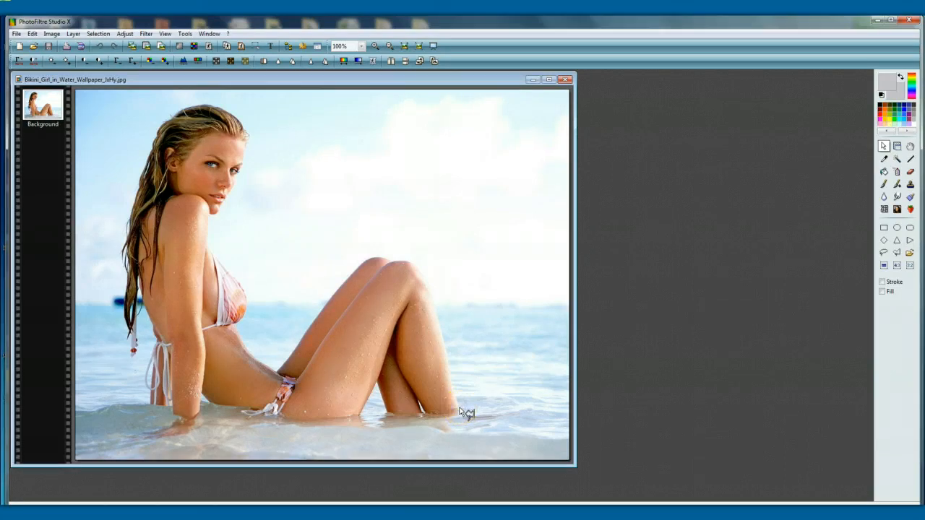
{"action": "left_click", "coordinate": [460, 405]}
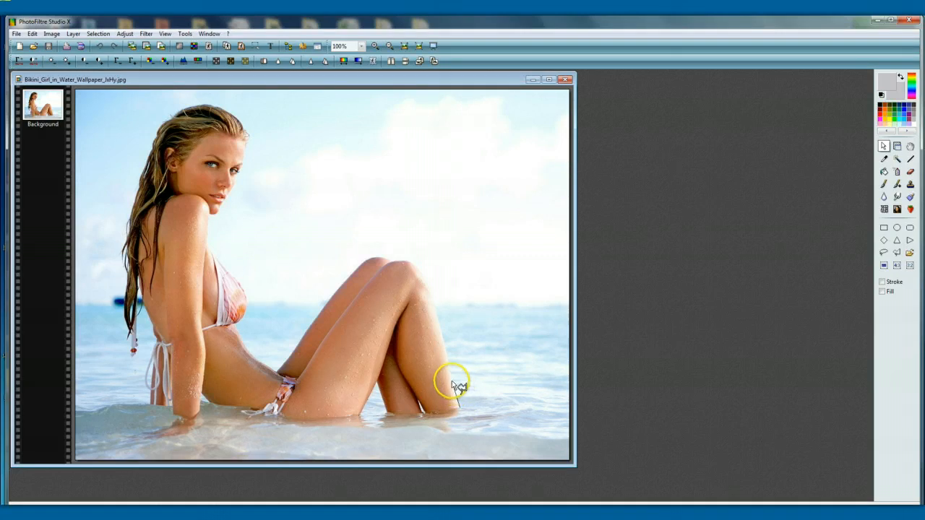
{"action": "left_click", "coordinate": [452, 381]}
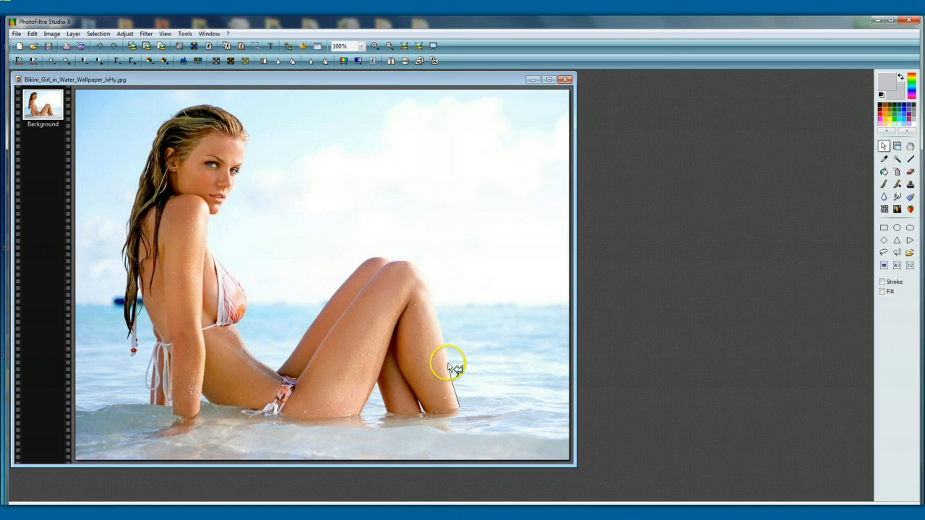
{"action": "left_click", "coordinate": [448, 363]}
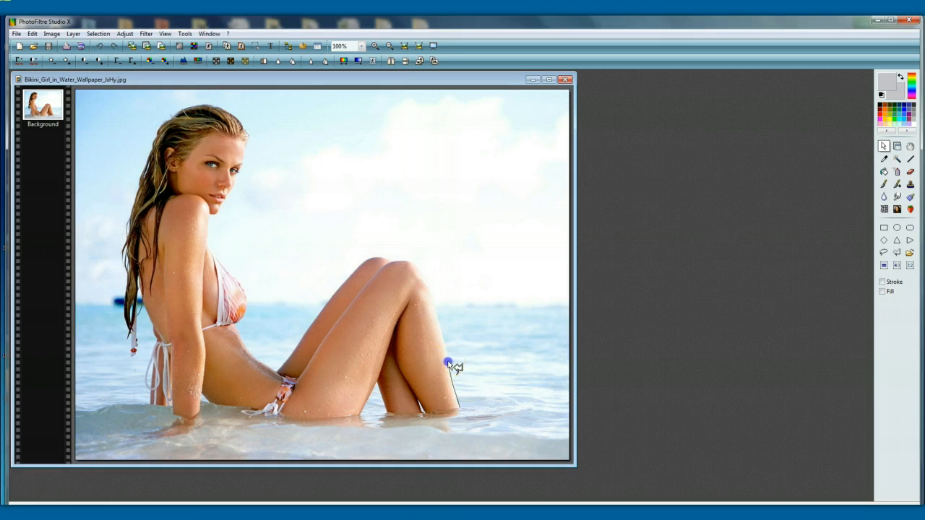
{"action": "left_click", "coordinate": [439, 322]}
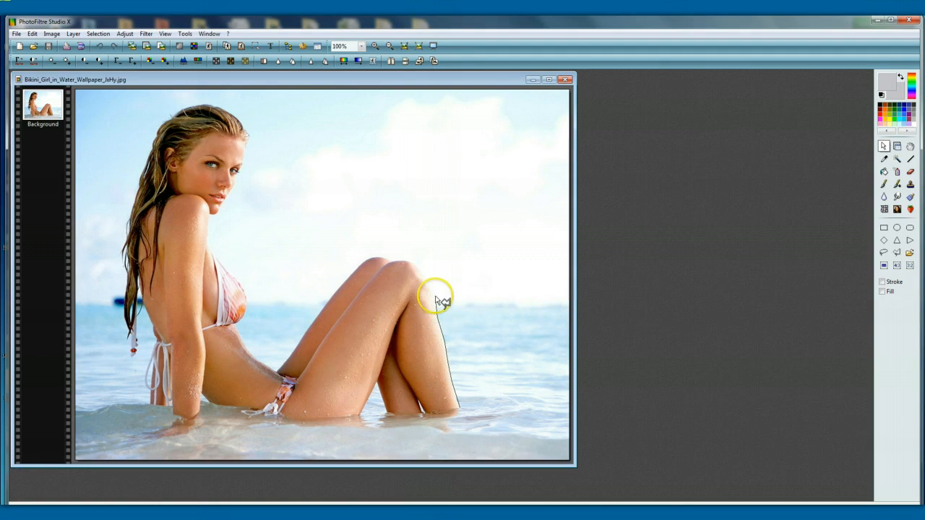
{"action": "left_click", "coordinate": [435, 296]}
{"action": "left_click", "coordinate": [430, 282]}
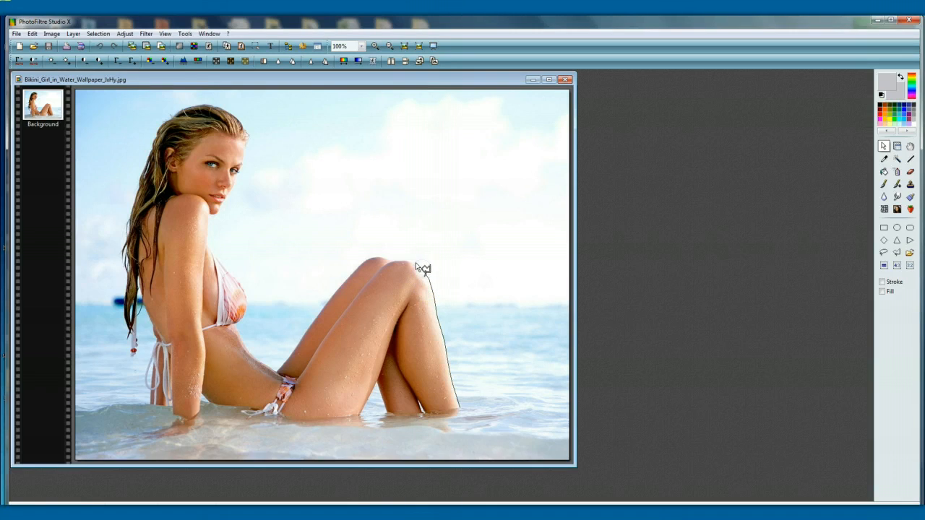
{"action": "left_click", "coordinate": [412, 264]}
{"action": "left_click", "coordinate": [396, 261]}
{"action": "left_click", "coordinate": [395, 263]}
Step: Continue the polygon outline down the top of the thighs to the hip and up the stomach to the bikini top
{"action": "left_click", "coordinate": [321, 312]}
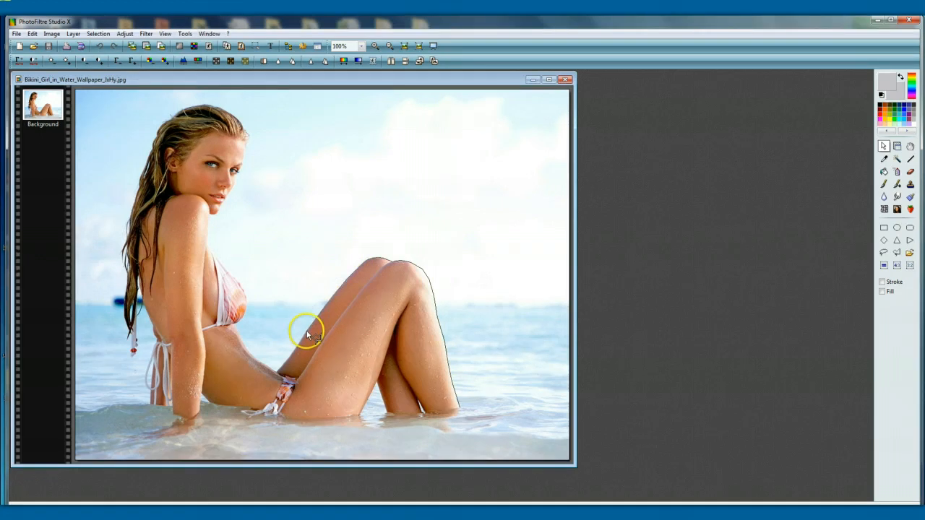
{"action": "left_click", "coordinate": [292, 353]}
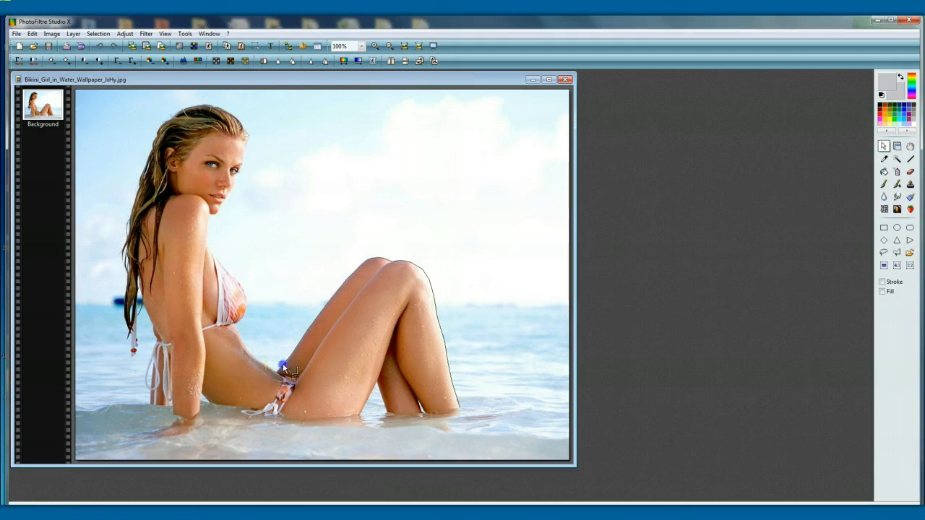
{"action": "left_click", "coordinate": [276, 374]}
{"action": "left_click", "coordinate": [234, 324]}
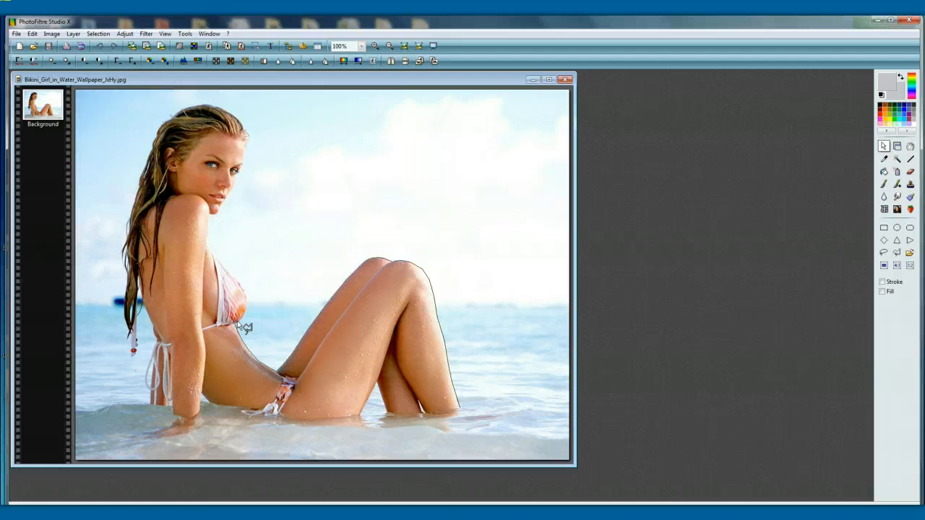
{"action": "left_click", "coordinate": [244, 325]}
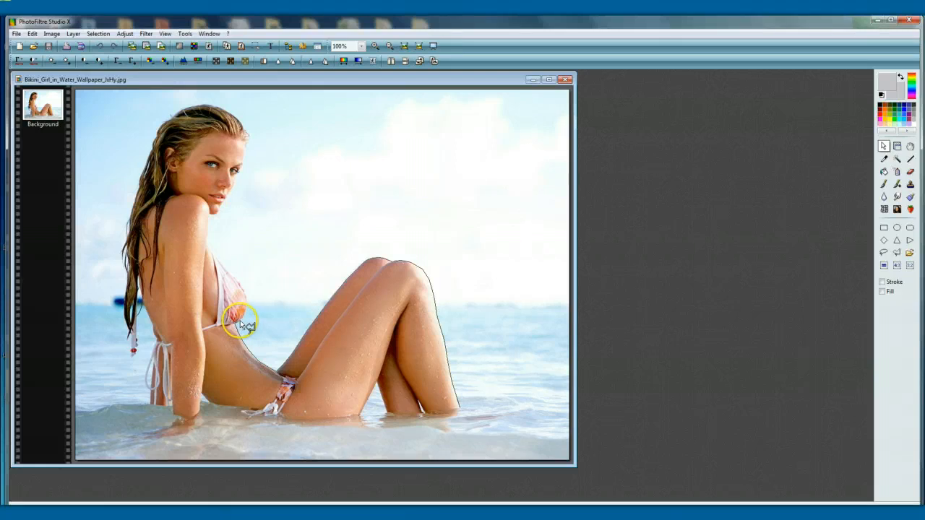
Step: Trace the polygon outline around the front of the bikini top and up the chest to the upper arm
{"action": "left_click", "coordinate": [245, 314]}
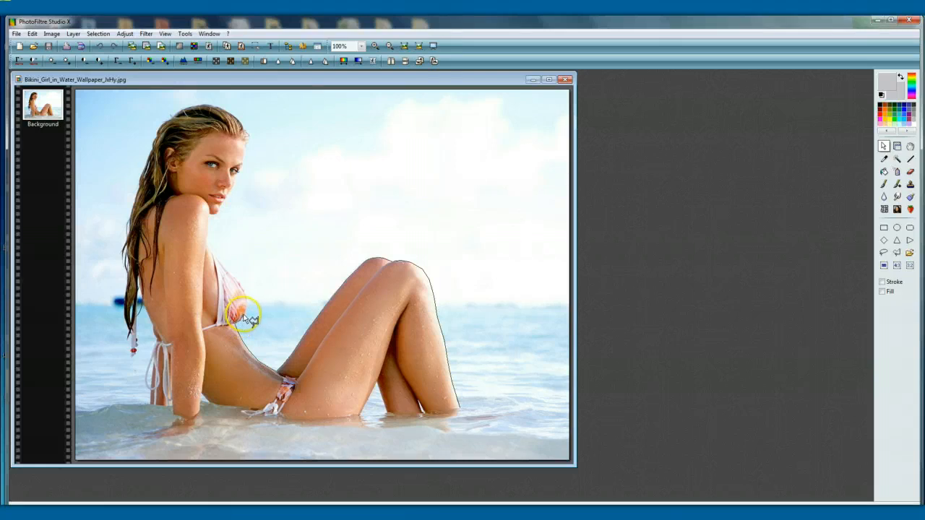
{"action": "left_click", "coordinate": [242, 319]}
{"action": "left_click", "coordinate": [239, 283]}
{"action": "left_click", "coordinate": [237, 280]}
{"action": "left_click", "coordinate": [228, 274]}
{"action": "left_click", "coordinate": [218, 259]}
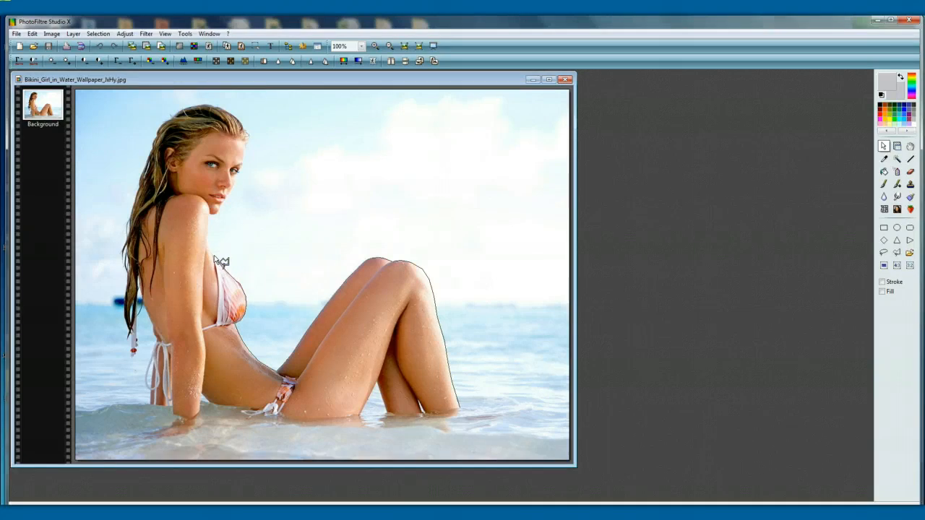
{"action": "left_click", "coordinate": [214, 252]}
{"action": "left_click", "coordinate": [206, 244]}
Step: Extend the polygon outline past the shoulder, around the chin and up the face profile to the forehead
{"action": "left_click", "coordinate": [201, 209]}
{"action": "left_click", "coordinate": [209, 217]}
{"action": "left_click", "coordinate": [213, 214]}
{"action": "left_click", "coordinate": [225, 198]}
{"action": "left_click", "coordinate": [245, 160]}
{"action": "left_click", "coordinate": [249, 141]}
{"action": "left_click", "coordinate": [249, 136]}
Step: Trace the polygon outline along the front hairline and over the top of the woman's head
{"action": "left_click", "coordinate": [245, 130]}
{"action": "left_click", "coordinate": [244, 128]}
{"action": "left_click", "coordinate": [243, 125]}
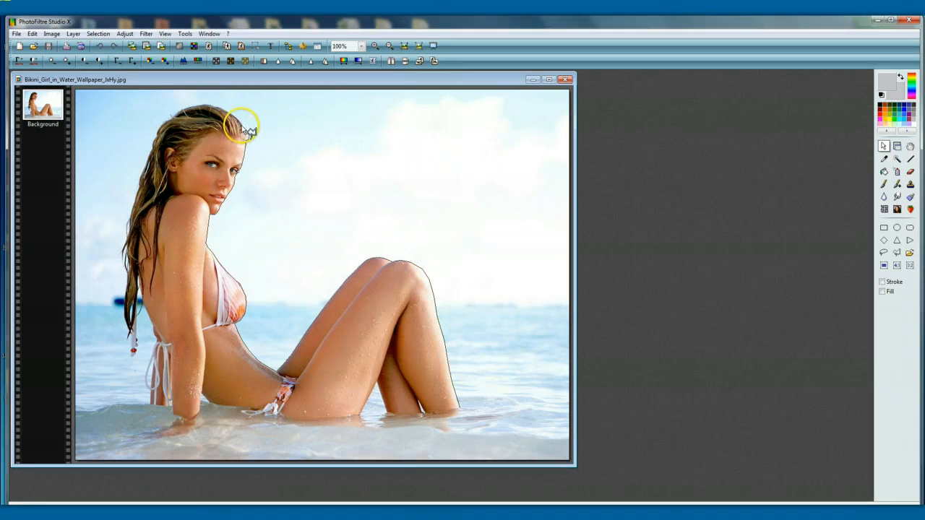
{"action": "left_click", "coordinate": [227, 114]}
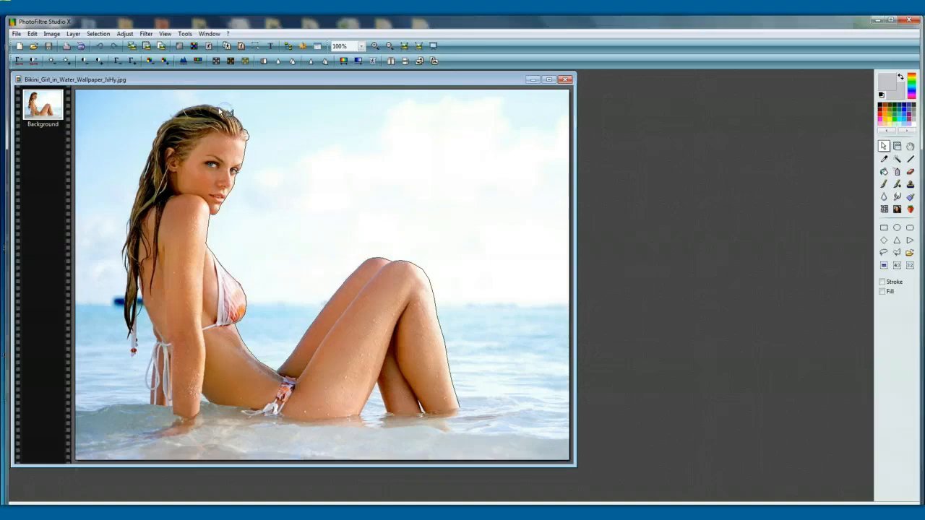
{"action": "left_click", "coordinate": [214, 107]}
{"action": "left_click", "coordinate": [201, 109]}
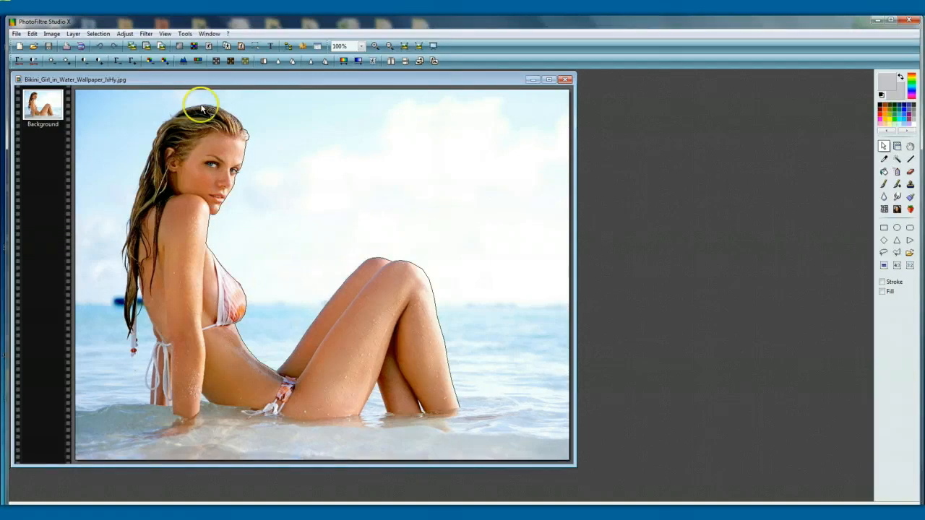
{"action": "left_click", "coordinate": [191, 109]}
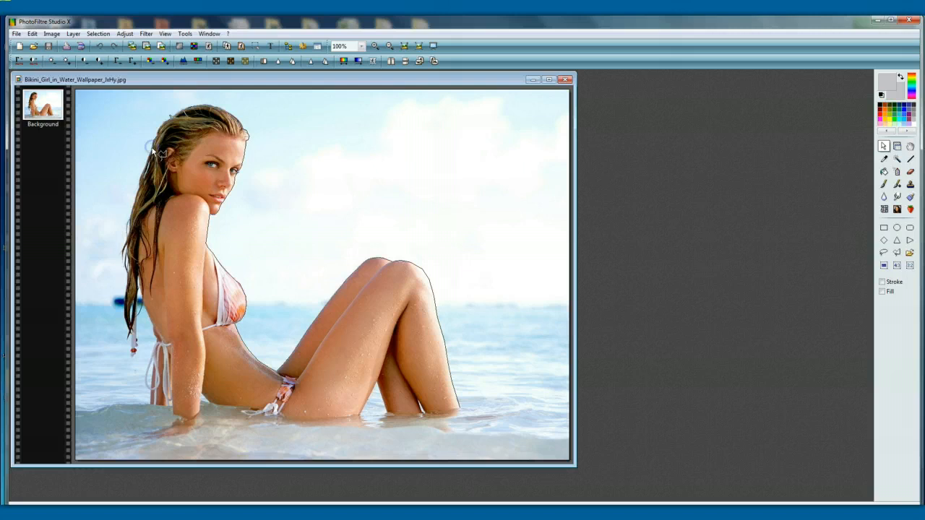
Step: Continue the polygon outline down the back of the long hair to the tips of its lowest strands
{"action": "left_click", "coordinate": [152, 150]}
{"action": "left_click", "coordinate": [126, 229]}
{"action": "left_click", "coordinate": [127, 239]}
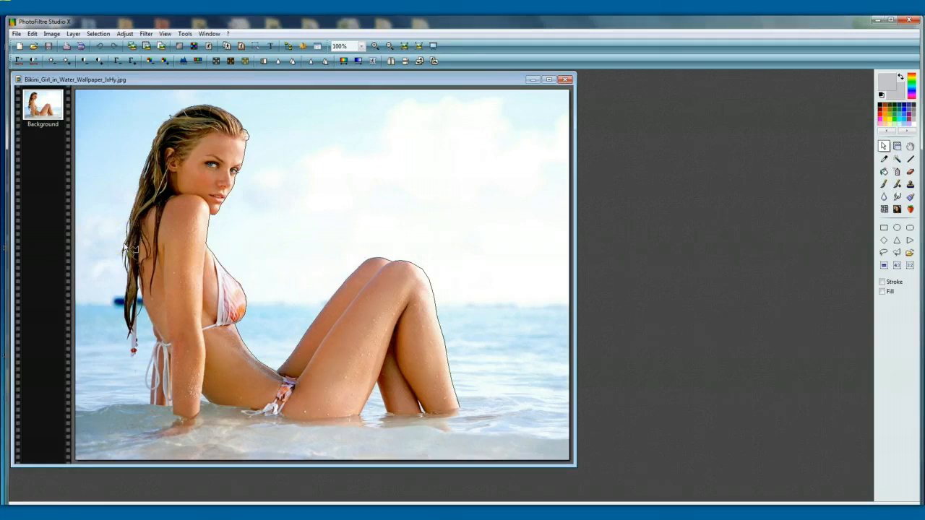
{"action": "left_click", "coordinate": [128, 248]}
{"action": "left_click", "coordinate": [125, 256]}
{"action": "left_click", "coordinate": [129, 277]}
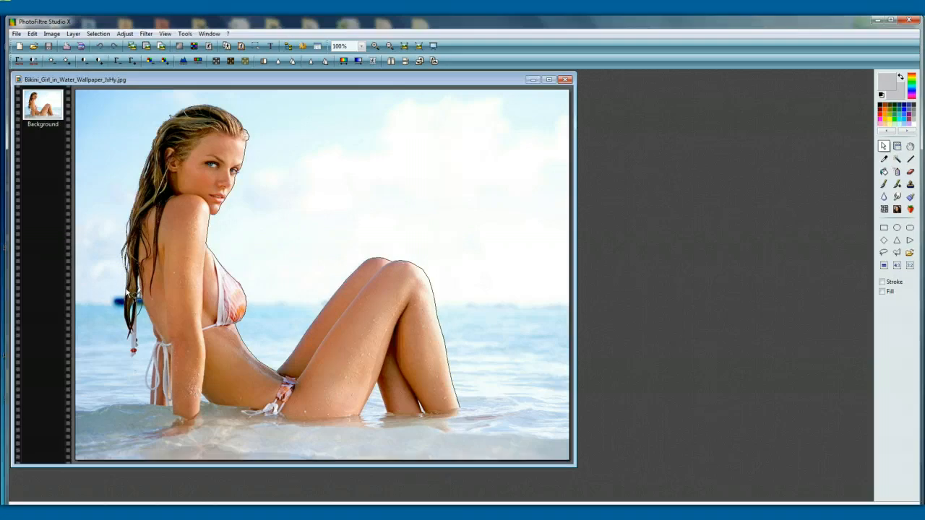
{"action": "left_click", "coordinate": [127, 300]}
{"action": "left_click", "coordinate": [131, 335]}
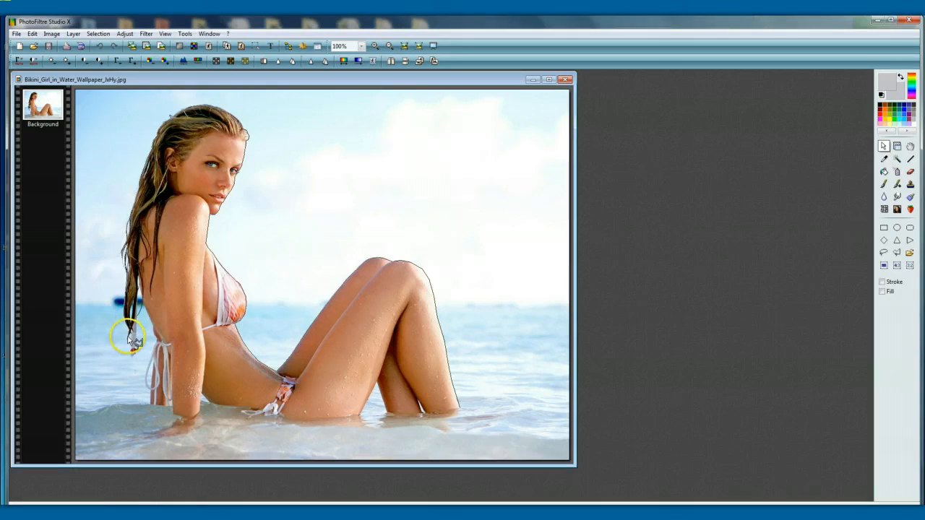
{"action": "left_click", "coordinate": [128, 337]}
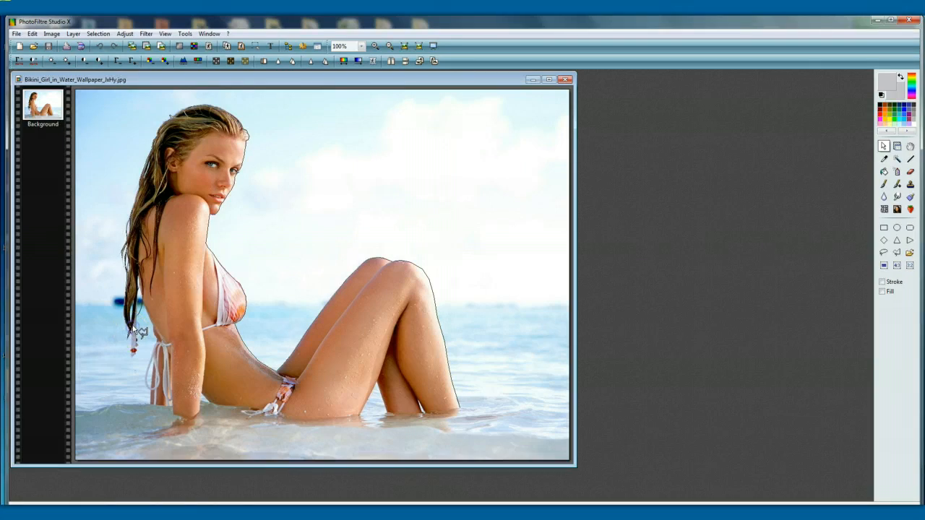
Step: Trace the polygon outline up the inner edge of the hair tips and down the back to the bikini knot
{"action": "left_click_drag", "start_coordinate": [136, 310], "coordinate": [134, 312]}
{"action": "mouse_move", "coordinate": [142, 292]}
{"action": "left_mouse_down"}
{"action": "mouse_move", "coordinate": [136, 279]}
{"action": "mouse_move", "coordinate": [143, 291]}
{"action": "left_mouse_up"}
{"action": "left_click_drag", "start_coordinate": [152, 325], "coordinate": [154, 328]}
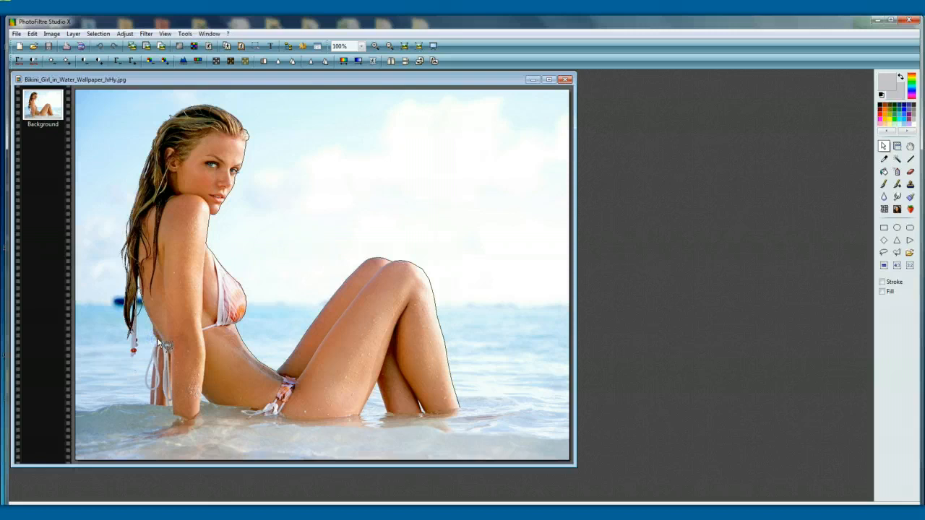
{"action": "left_click", "coordinate": [159, 347]}
Step: Outline the hanging bikini strings behind the back down to the waterline beside the supporting arm
{"action": "left_click", "coordinate": [153, 347]}
{"action": "left_click", "coordinate": [150, 359]}
{"action": "left_click", "coordinate": [146, 385]}
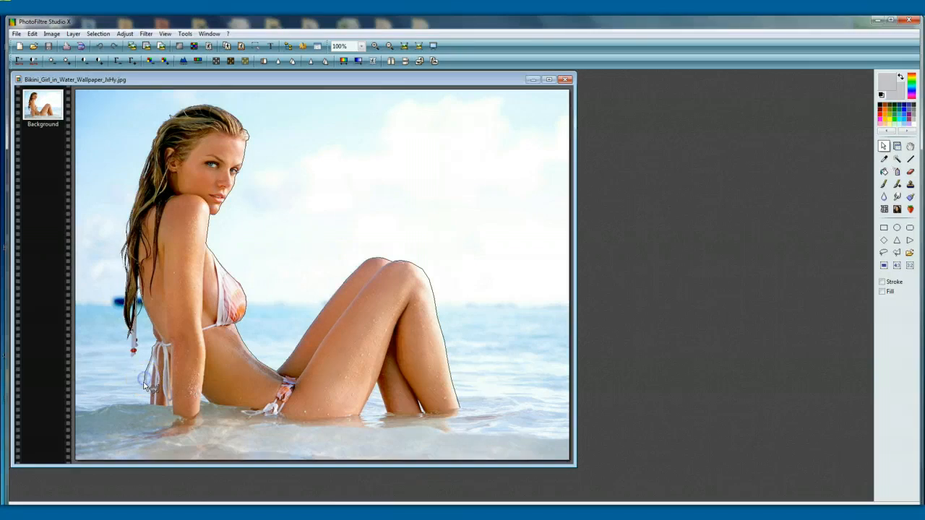
{"action": "left_click", "coordinate": [147, 385]}
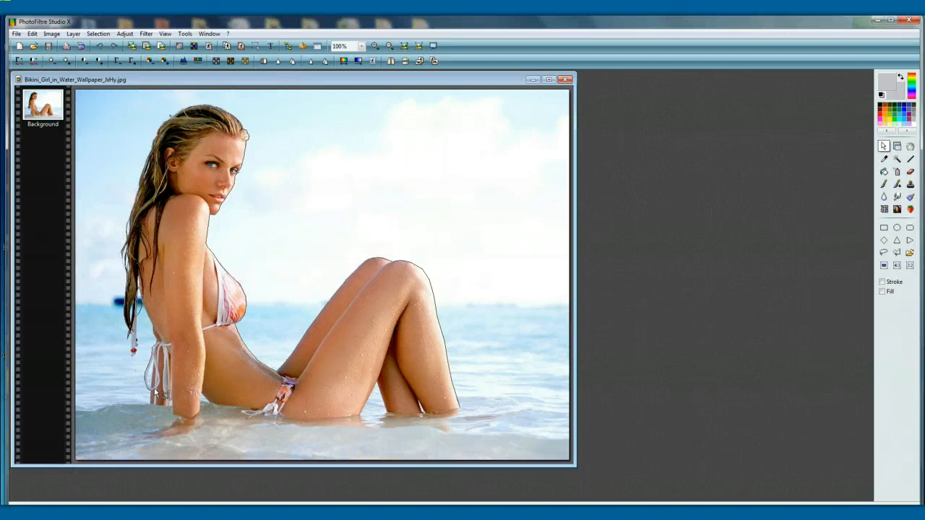
{"action": "left_click", "coordinate": [152, 394]}
{"action": "left_click", "coordinate": [152, 392]}
{"action": "mouse_move", "coordinate": [152, 393]}
{"action": "left_mouse_down"}
{"action": "mouse_move", "coordinate": [151, 408]}
{"action": "mouse_move", "coordinate": [169, 406]}
{"action": "left_mouse_up"}
{"action": "left_click_drag", "start_coordinate": [170, 401], "coordinate": [171, 401]}
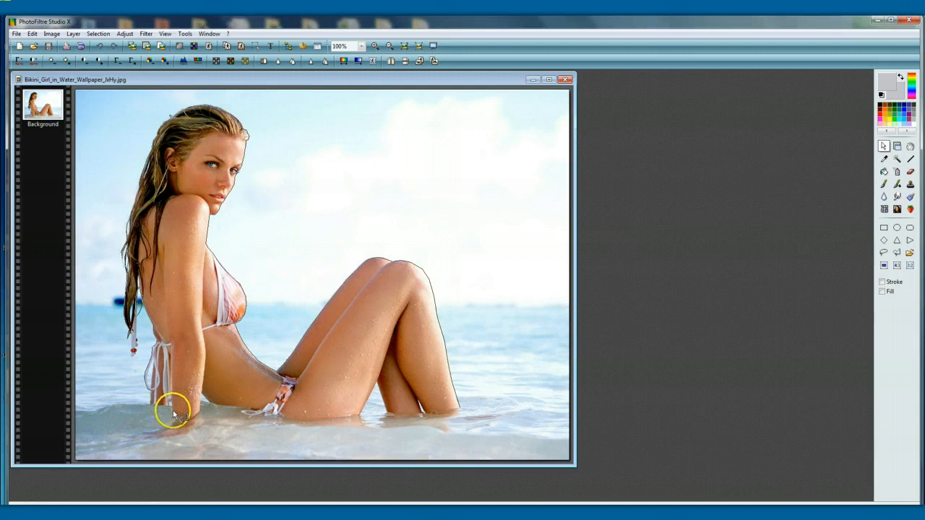
Step: Trace the polygon outline around the submerged wrist and along the waterline below the waist to the bikini bottom
{"action": "left_click_drag", "start_coordinate": [173, 414], "coordinate": [173, 400]}
{"action": "left_click", "coordinate": [186, 421]}
{"action": "left_click", "coordinate": [199, 414]}
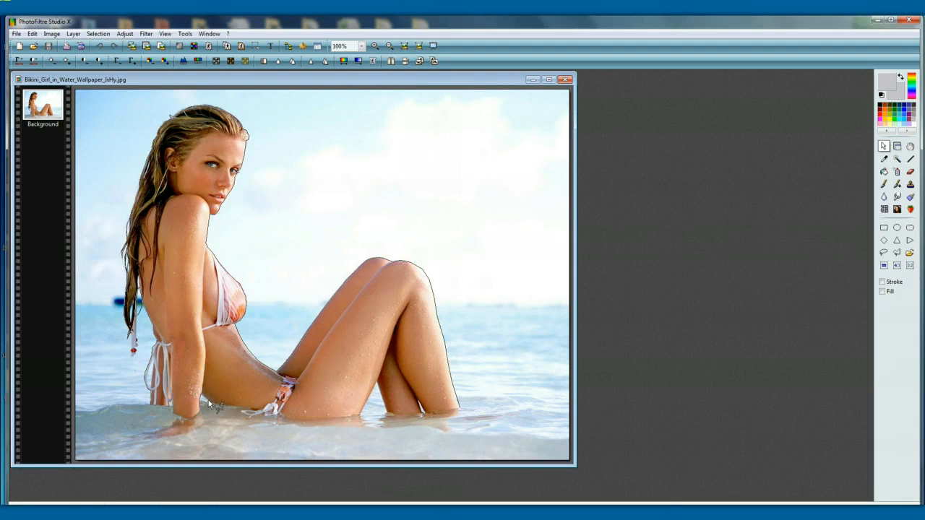
{"action": "left_click", "coordinate": [210, 406]}
{"action": "left_click", "coordinate": [216, 407]}
{"action": "left_click", "coordinate": [255, 411]}
Step: Outline the loose ties of the bikini bottom where they rest on the water, up to the thigh
{"action": "mouse_move", "coordinate": [270, 412]}
{"action": "left_mouse_down"}
{"action": "mouse_move", "coordinate": [250, 414]}
{"action": "mouse_move", "coordinate": [263, 410]}
{"action": "left_mouse_up"}
{"action": "left_click_drag", "start_coordinate": [247, 414], "coordinate": [243, 413]}
{"action": "left_click", "coordinate": [250, 415]}
{"action": "left_click", "coordinate": [254, 416]}
{"action": "left_click", "coordinate": [264, 414]}
{"action": "mouse_move", "coordinate": [277, 411]}
{"action": "left_mouse_down"}
{"action": "mouse_move", "coordinate": [261, 416]}
{"action": "mouse_move", "coordinate": [271, 411]}
{"action": "left_mouse_up"}
{"action": "mouse_move", "coordinate": [283, 413]}
{"action": "left_mouse_down"}
{"action": "mouse_move", "coordinate": [300, 407]}
{"action": "mouse_move", "coordinate": [291, 403]}
{"action": "mouse_move", "coordinate": [279, 412]}
{"action": "mouse_move", "coordinate": [307, 418]}
{"action": "left_mouse_up"}
Step: Continue the polygon outline along the waterline beneath the near thigh and across to the far leg
{"action": "left_click", "coordinate": [310, 418]}
{"action": "left_click", "coordinate": [323, 418]}
{"action": "left_click", "coordinate": [338, 418]}
{"action": "left_click", "coordinate": [359, 417]}
{"action": "left_click", "coordinate": [382, 417]}
{"action": "left_click", "coordinate": [389, 417]}
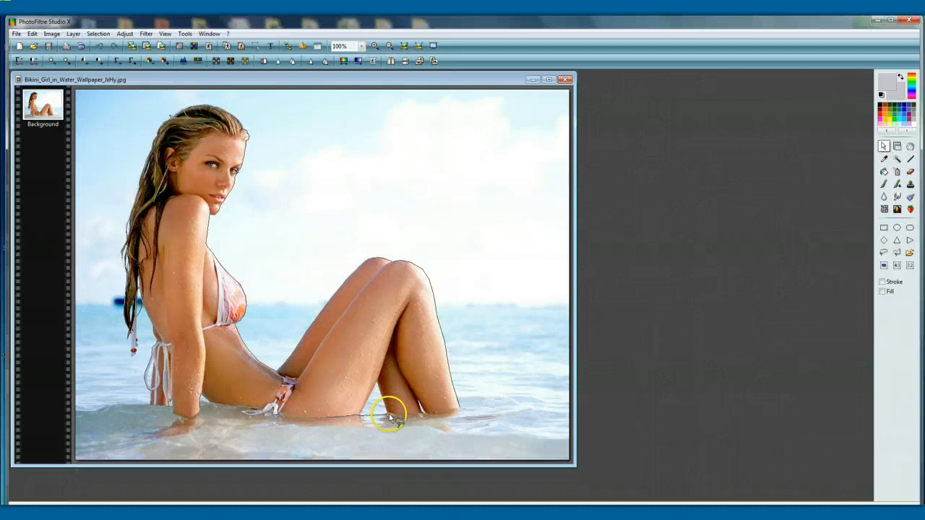
Step: Trace the polygon outline along the waterline under both lower legs back to its starting point at the shin
{"action": "left_click", "coordinate": [388, 414]}
{"action": "left_click", "coordinate": [394, 417]}
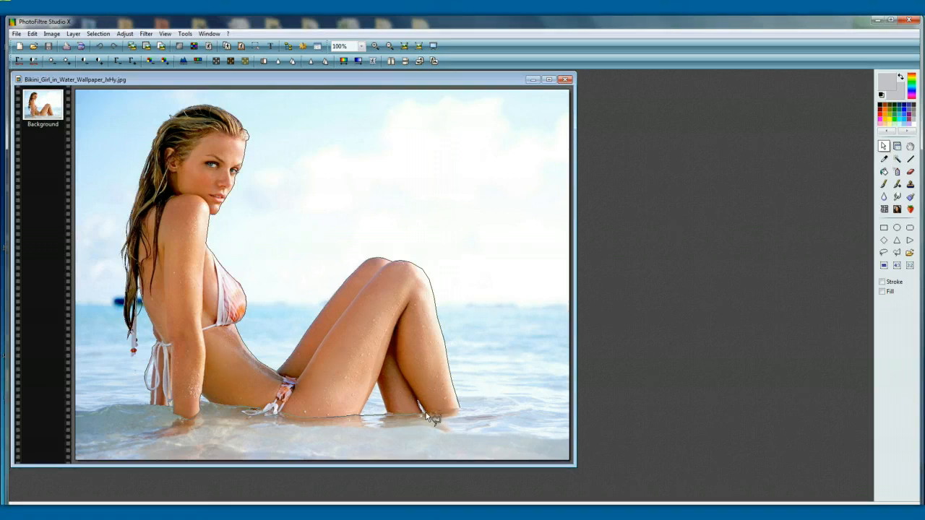
{"action": "left_click", "coordinate": [431, 418]}
{"action": "left_click", "coordinate": [441, 412]}
{"action": "left_click", "coordinate": [450, 411]}
{"action": "left_click", "coordinate": [459, 409]}
{"action": "left_click", "coordinate": [461, 408]}
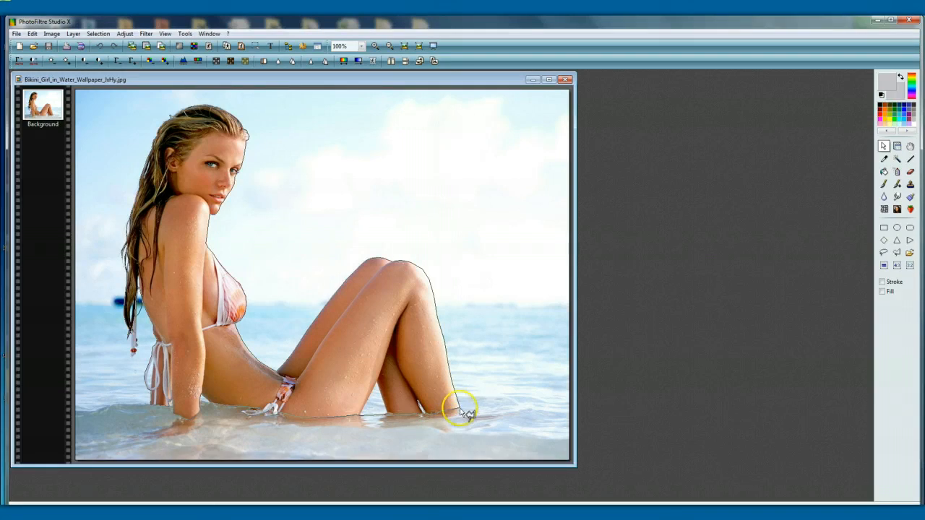
Step: Close the polygon selection around the woman and crop the image to it
{"action": "double_click", "coordinate": [458, 409]}
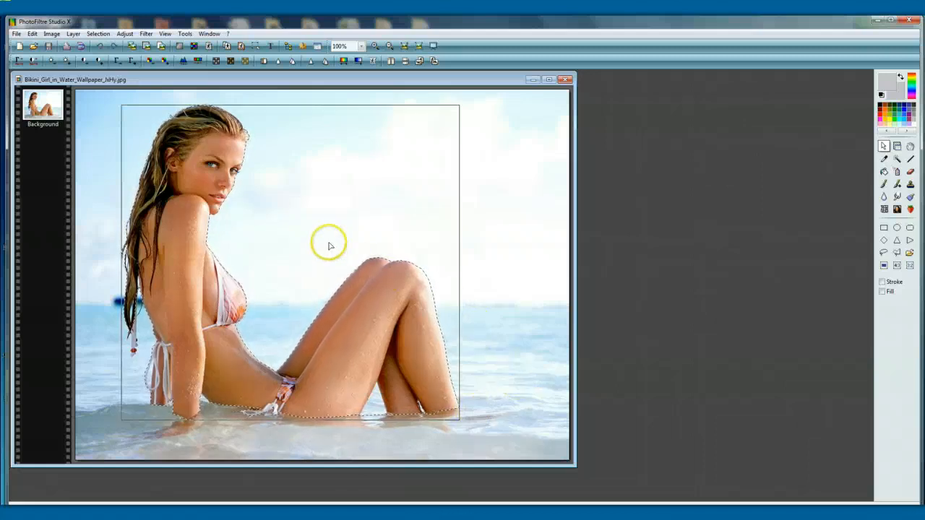
{"action": "right_click", "coordinate": [264, 193]}
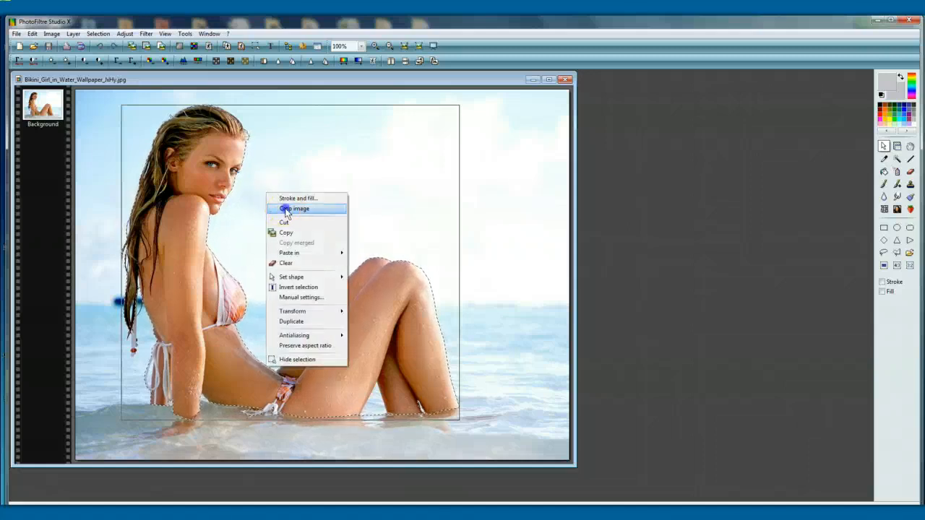
{"action": "left_click", "coordinate": [288, 208]}
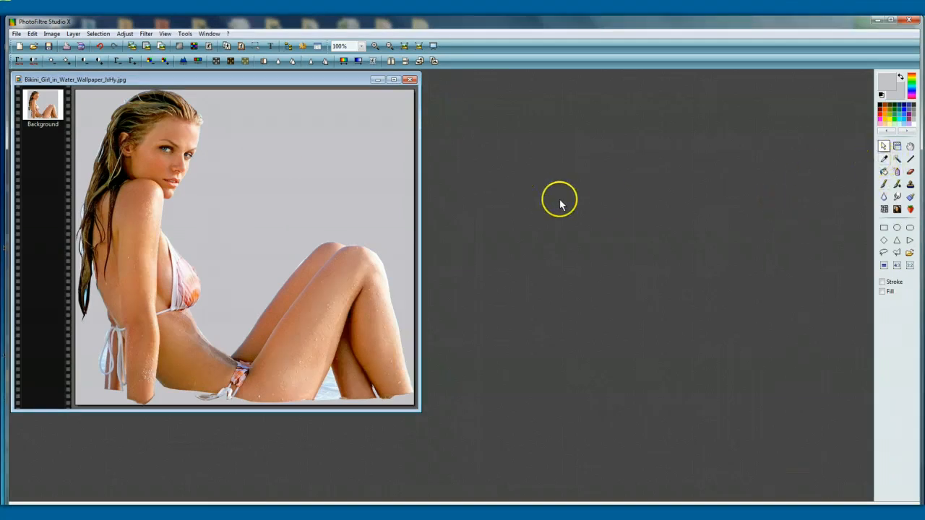
Step: Sample the grey background colour with the Pipette and fill the water patches between the woman's legs with it
{"action": "left_click", "coordinate": [884, 159]}
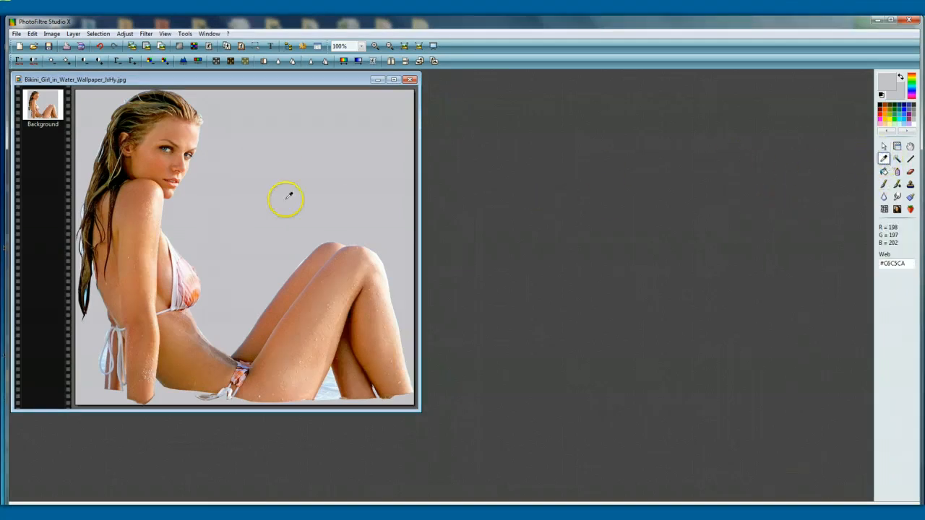
{"action": "left_click", "coordinate": [278, 179]}
{"action": "left_click", "coordinate": [885, 171]}
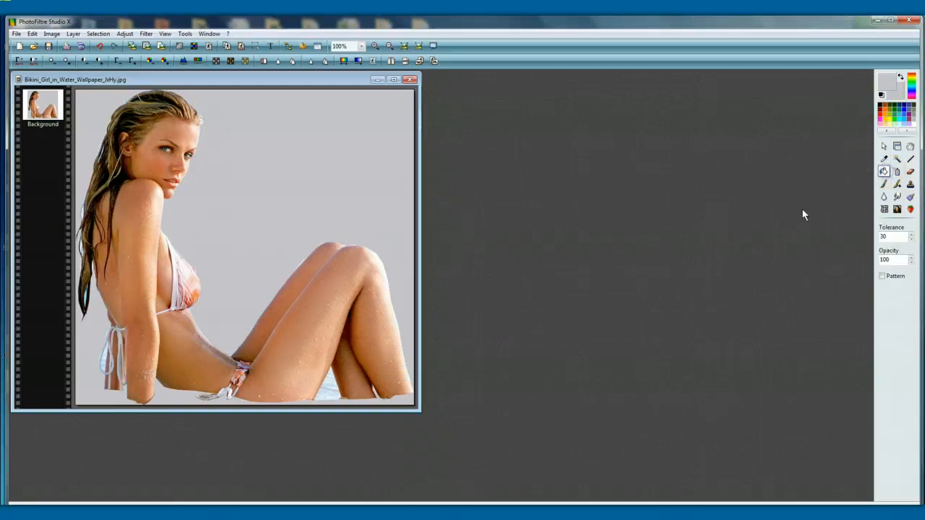
{"action": "left_click", "coordinate": [332, 381]}
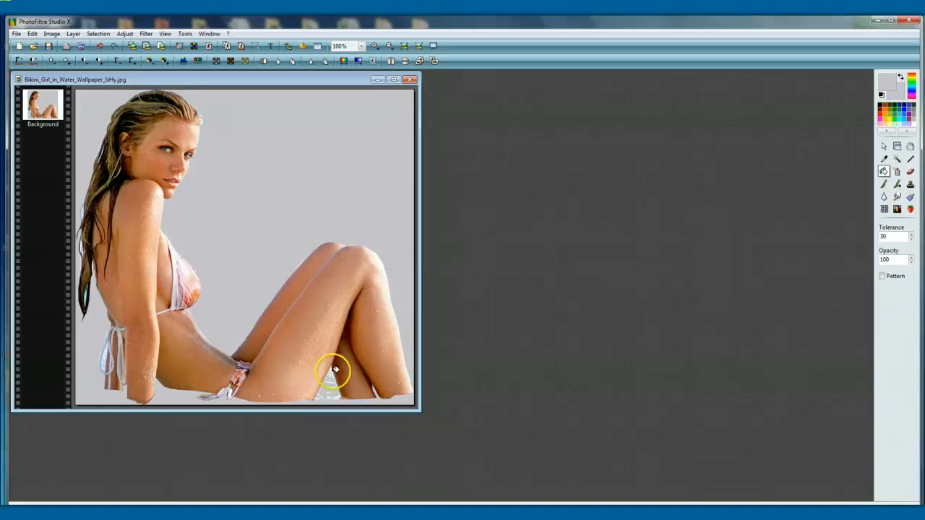
{"action": "left_click", "coordinate": [331, 370]}
{"action": "left_click", "coordinate": [338, 386]}
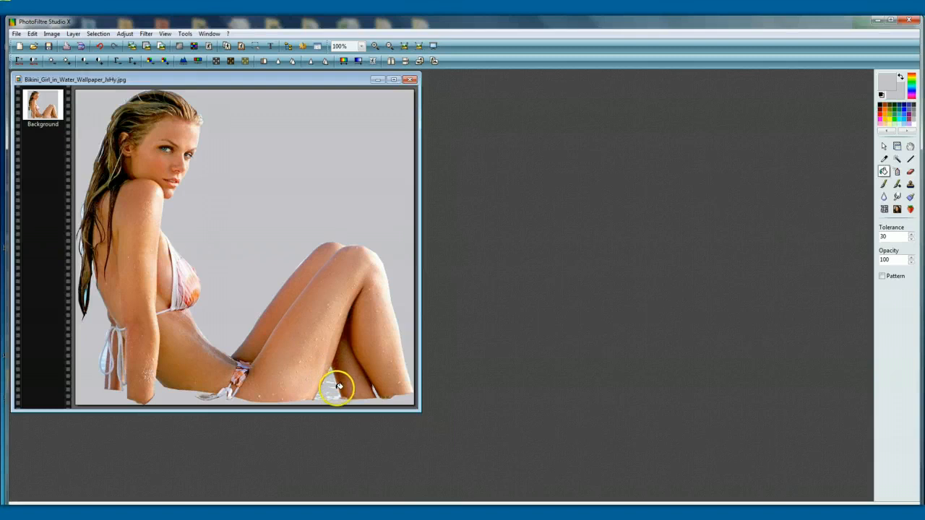
{"action": "left_click", "coordinate": [337, 389]}
{"action": "left_click", "coordinate": [319, 401]}
{"action": "left_click", "coordinate": [325, 398]}
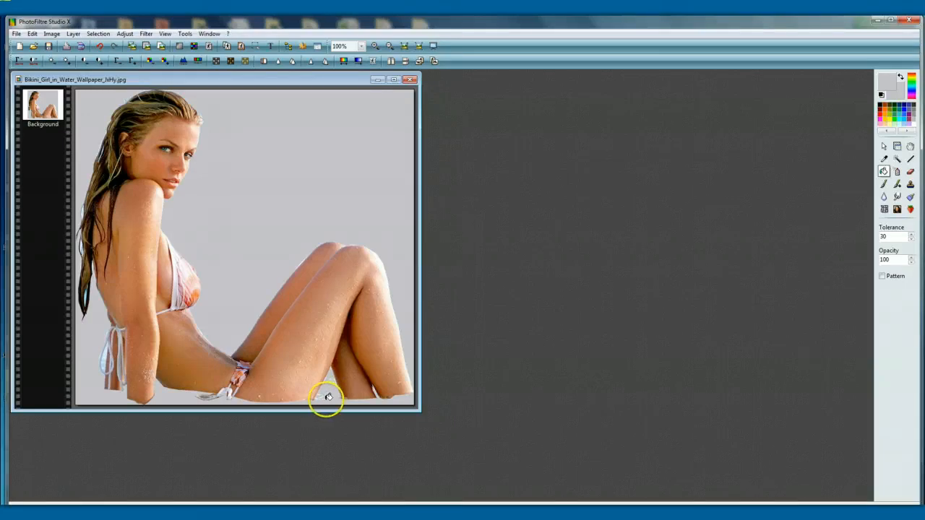
{"action": "left_click", "coordinate": [330, 397]}
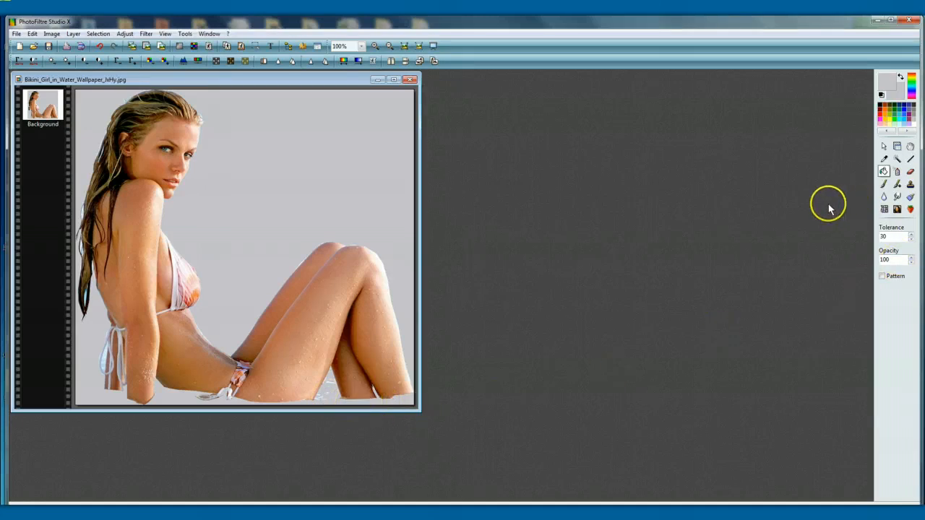
Step: Paint over the leftover water specks between the legs in grey using the largest round Paintbrush tip
{"action": "left_click", "coordinate": [884, 184]}
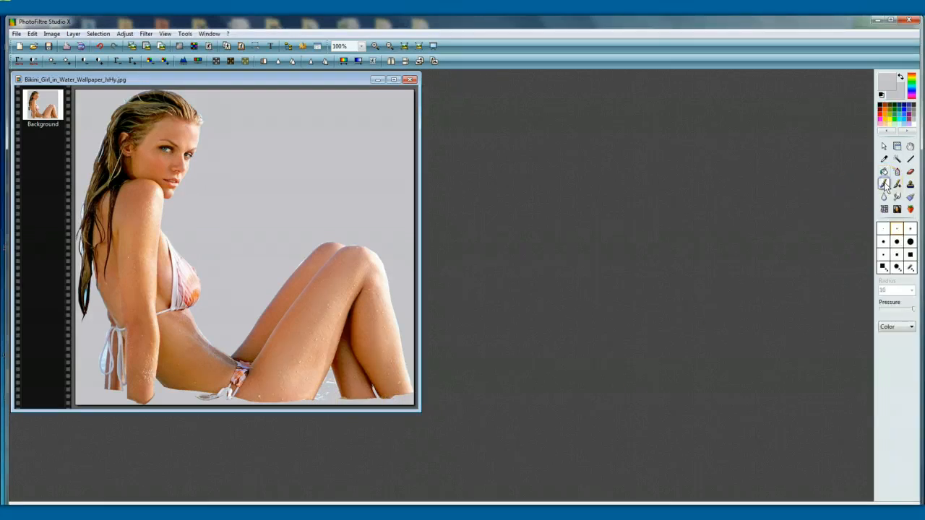
{"action": "left_click", "coordinate": [910, 242]}
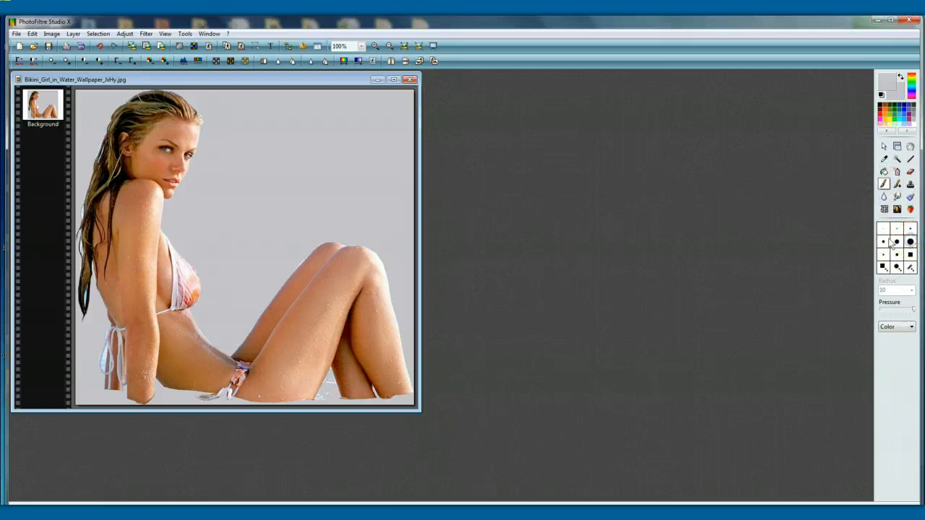
{"action": "mouse_move", "coordinate": [336, 397]}
{"action": "left_mouse_down"}
{"action": "mouse_move", "coordinate": [331, 388]}
{"action": "mouse_move", "coordinate": [369, 380]}
{"action": "left_mouse_up"}
{"action": "left_click_drag", "start_coordinate": [331, 388], "coordinate": [329, 391]}
{"action": "left_click_drag", "start_coordinate": [319, 403], "coordinate": [325, 390]}
{"action": "left_click", "coordinate": [320, 397]}
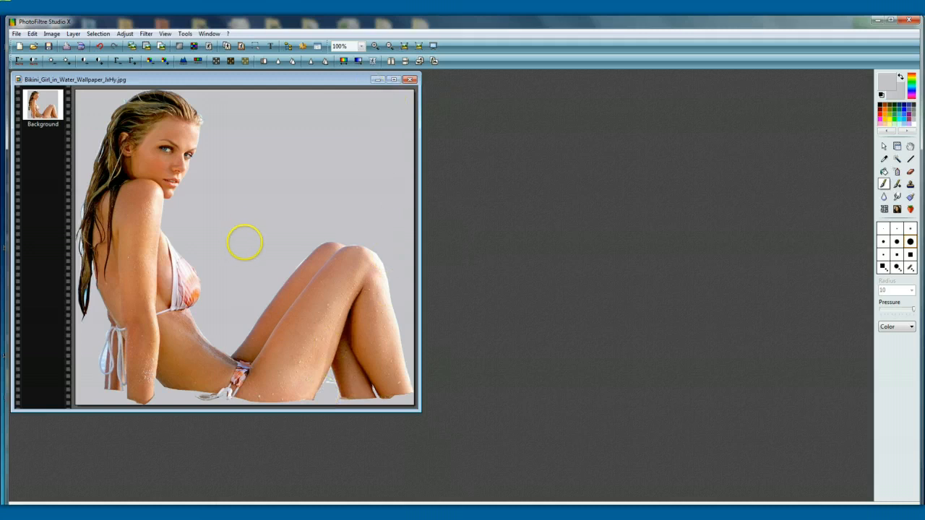
Step: Undo the last paintbrush stroke and repaint the water patch between the lower legs in grey
{"action": "left_click", "coordinate": [32, 34]}
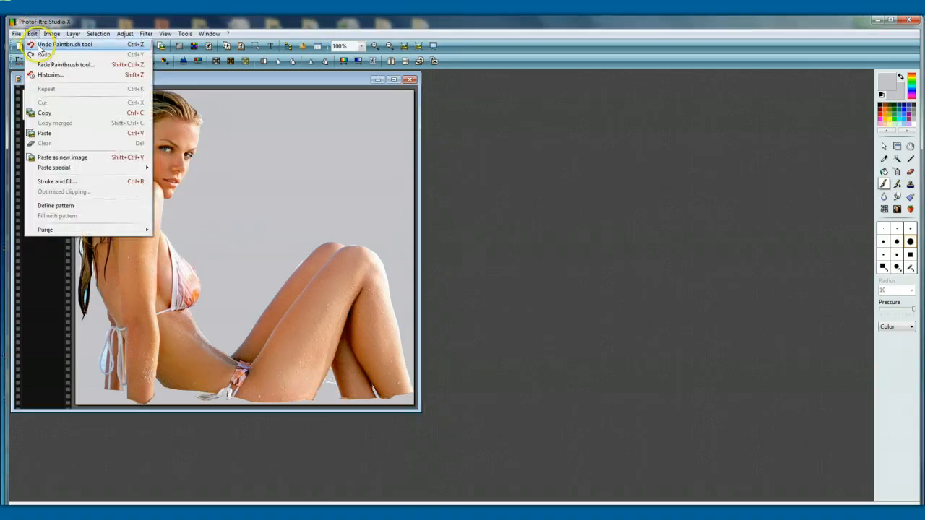
{"action": "left_click", "coordinate": [51, 45]}
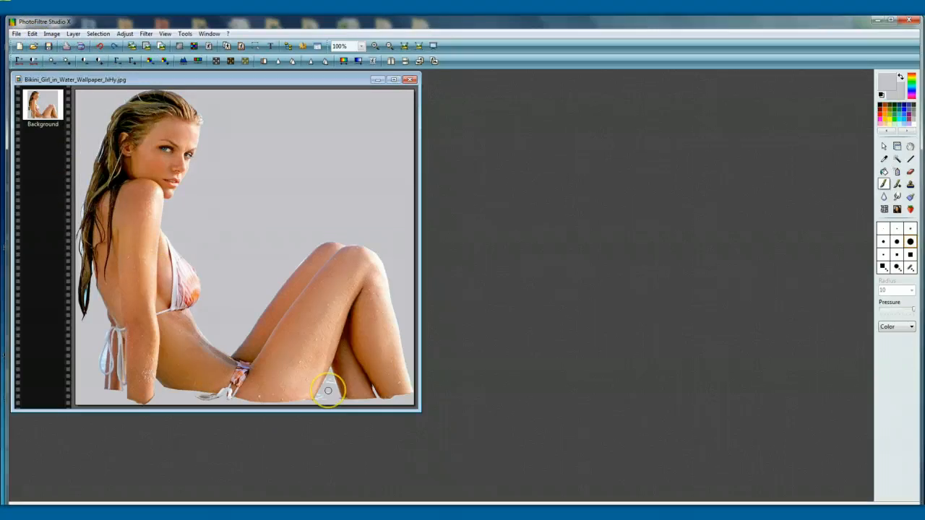
{"action": "left_click_drag", "start_coordinate": [328, 391], "coordinate": [326, 393]}
Step: Switch to the variable round brush with radius 15 and paint grey over the water specks between the lower legs
{"action": "left_click", "coordinate": [897, 267]}
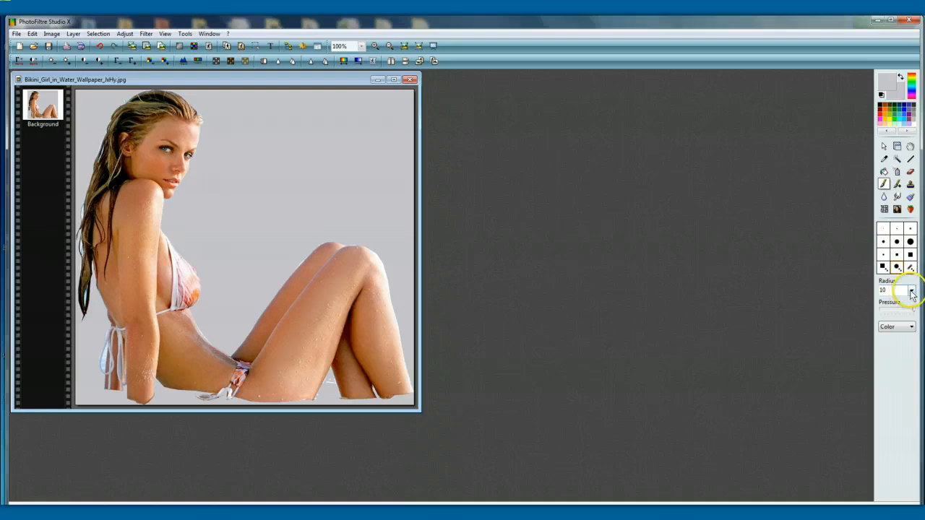
{"action": "left_click", "coordinate": [912, 290]}
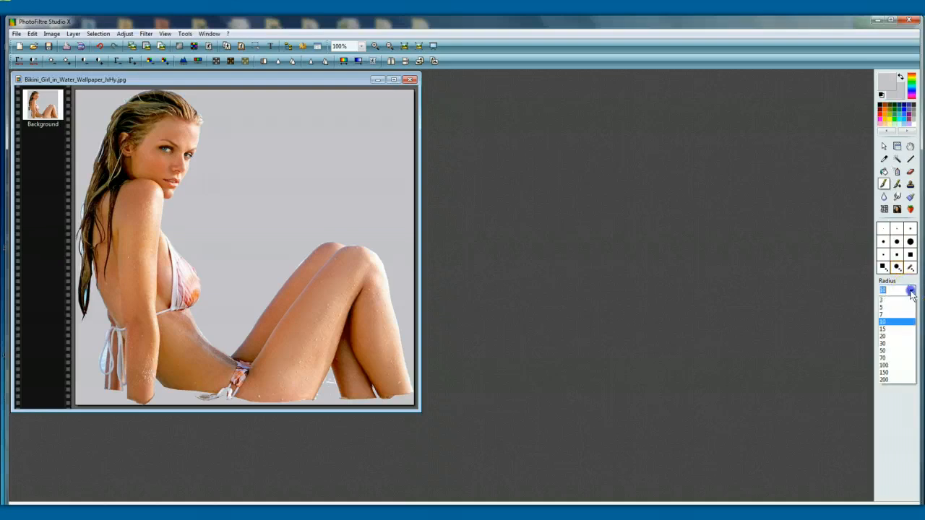
{"action": "left_click", "coordinate": [885, 329]}
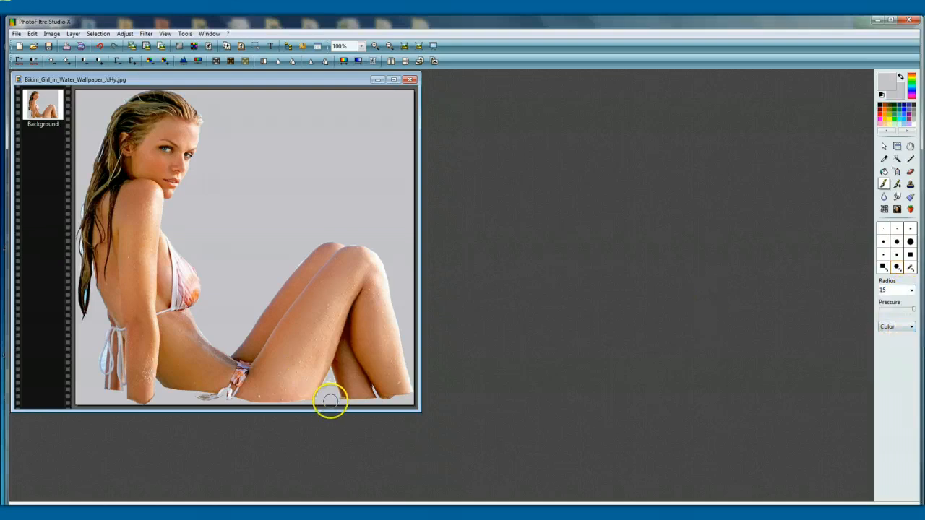
{"action": "left_click", "coordinate": [325, 394]}
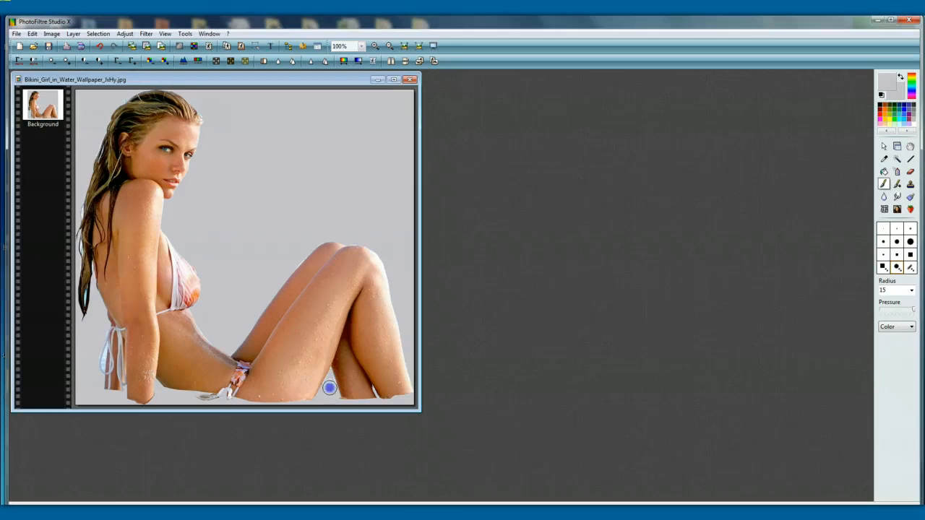
Step: Set the brush radius to 5, undo the last stroke, and paint the narrow upper tip of the gap between the legs grey
{"action": "left_click", "coordinate": [911, 291]}
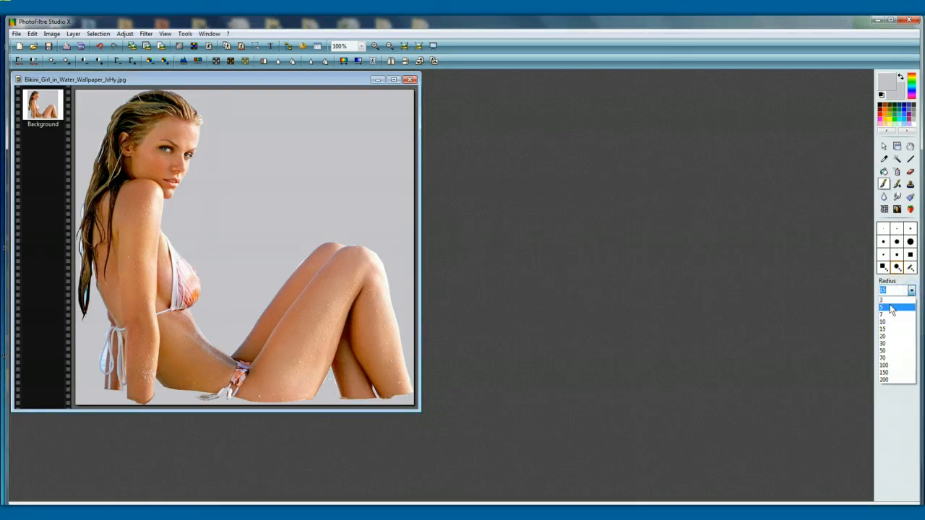
{"action": "left_click", "coordinate": [891, 309]}
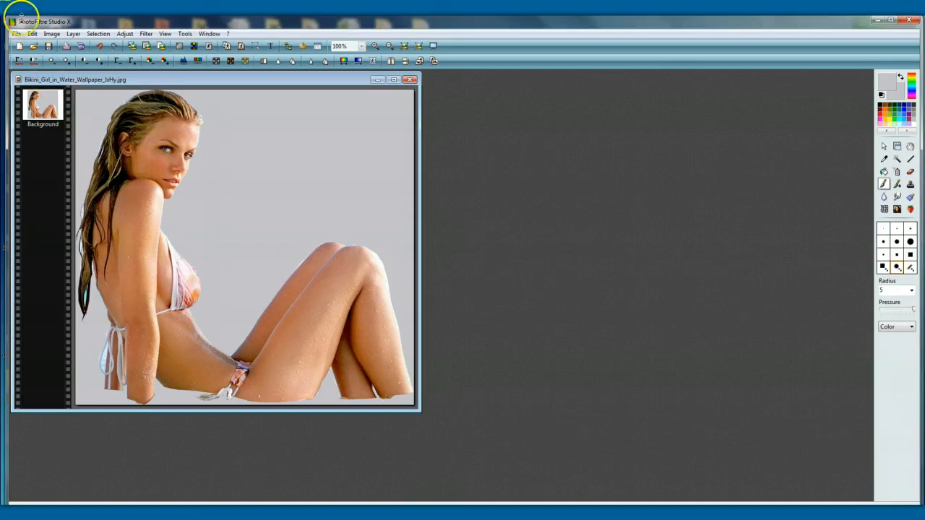
{"action": "left_click", "coordinate": [28, 34]}
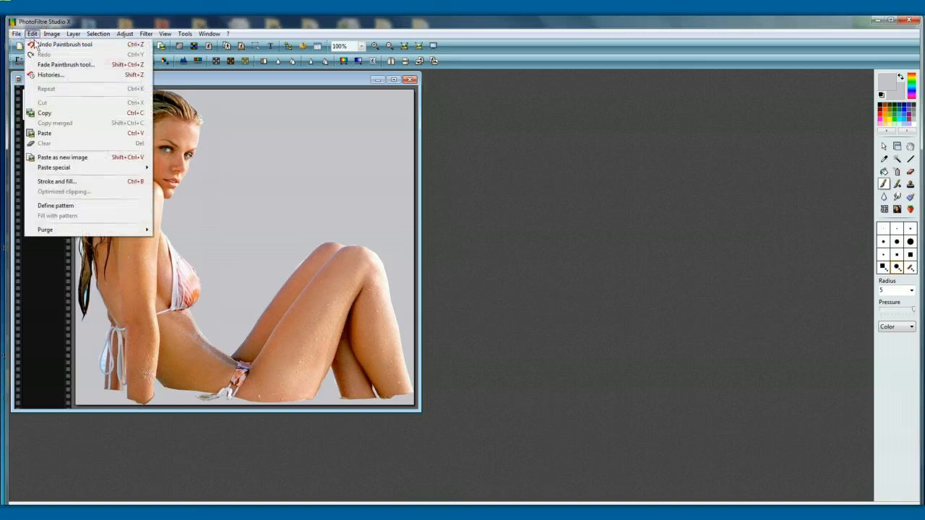
{"action": "left_click", "coordinate": [38, 45]}
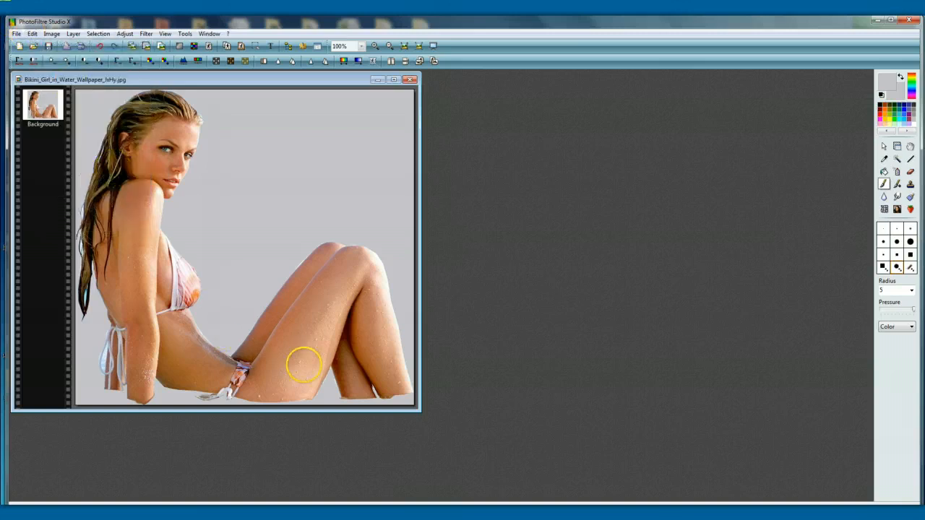
{"action": "left_click", "coordinate": [328, 377]}
{"action": "left_click", "coordinate": [331, 376]}
{"action": "left_click", "coordinate": [332, 382]}
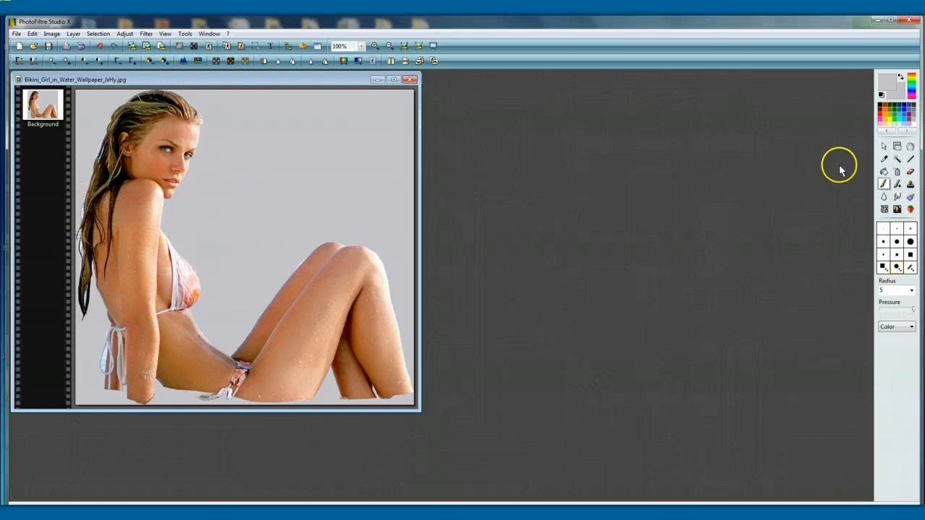
Step: Fill the light patch at the edge of the hair behind the ear with grey, undoing and repeating the fill once
{"action": "left_click", "coordinate": [884, 172]}
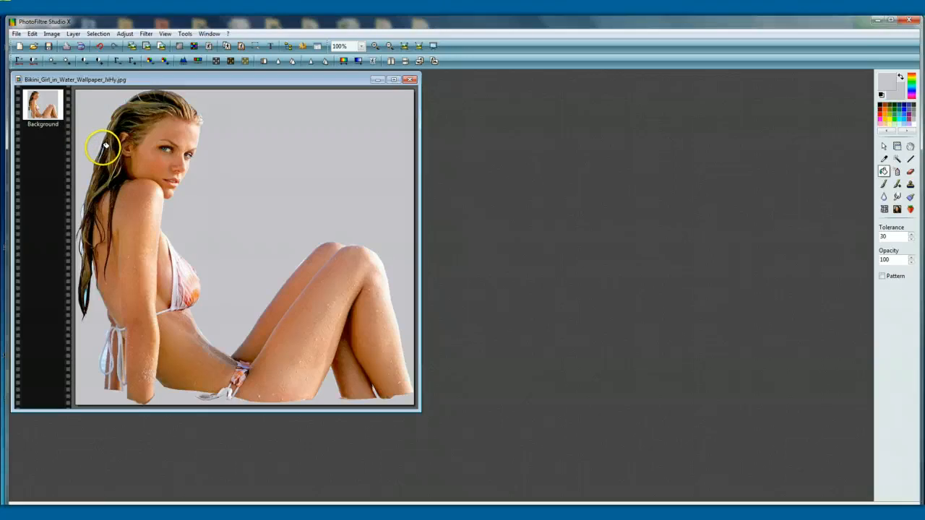
{"action": "left_click", "coordinate": [102, 148]}
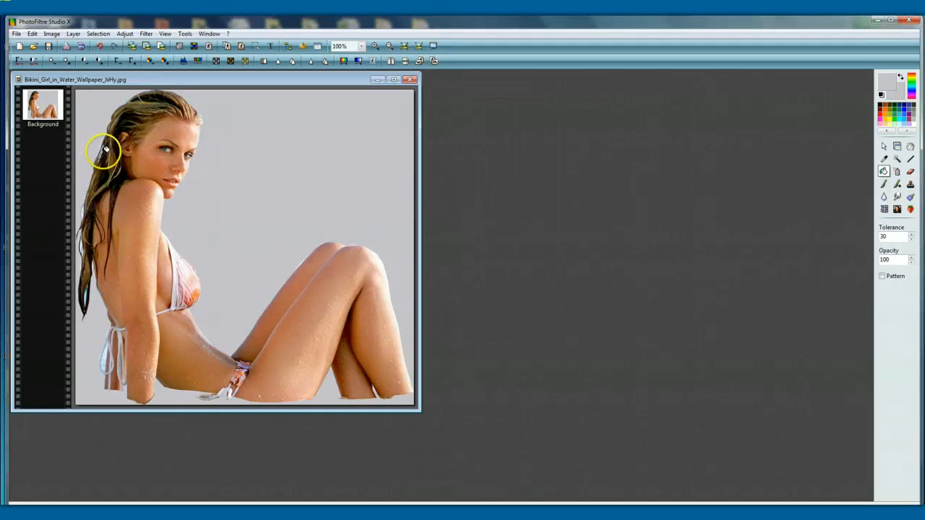
{"action": "left_click", "coordinate": [33, 33]}
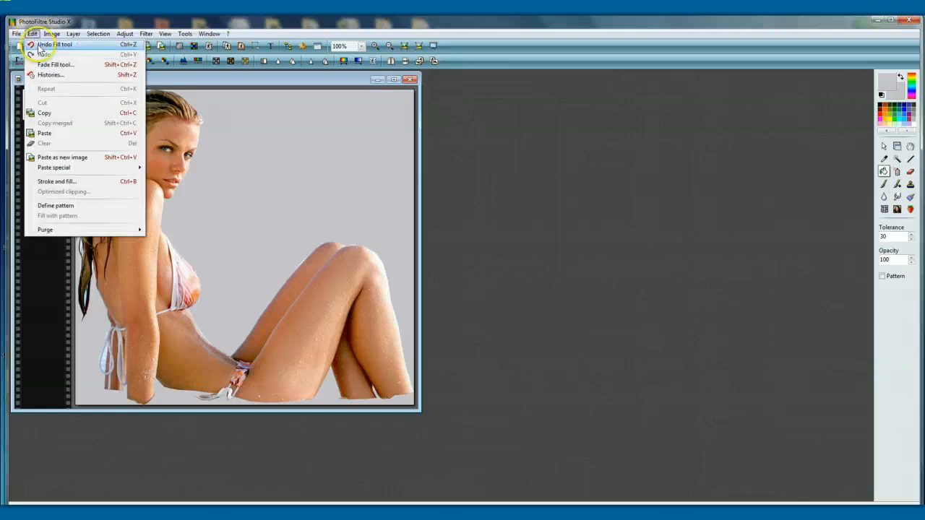
{"action": "left_click", "coordinate": [36, 42]}
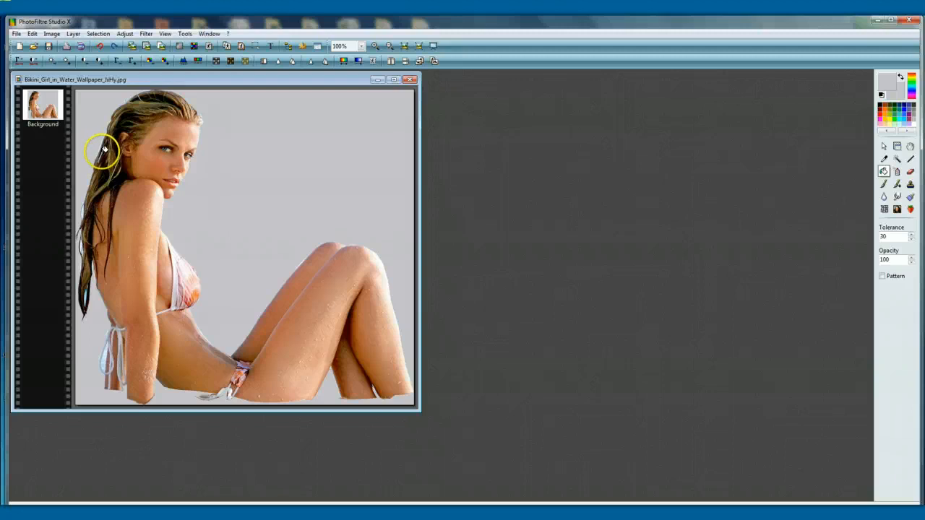
{"action": "left_click", "coordinate": [104, 149]}
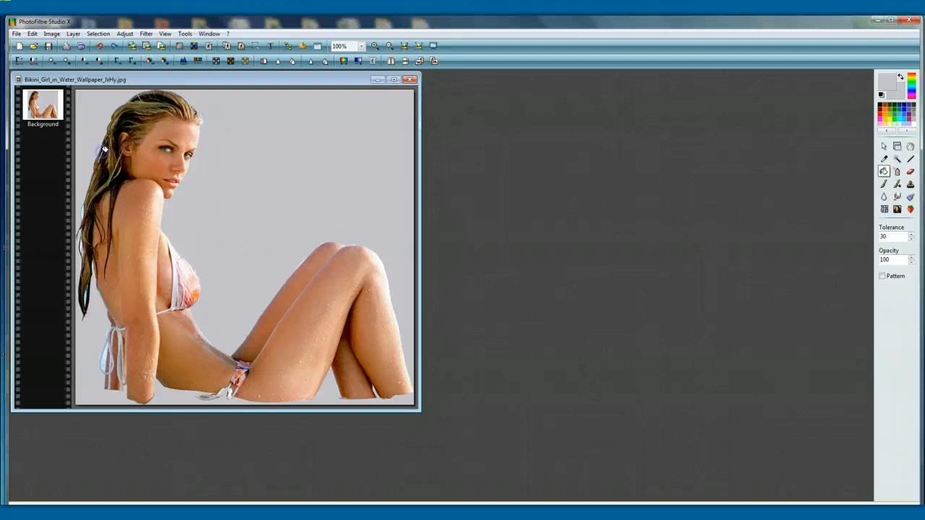
Step: Fill the leftover light patches along the outer edge of the long hair with grey, down to its tip
{"action": "left_click", "coordinate": [85, 210]}
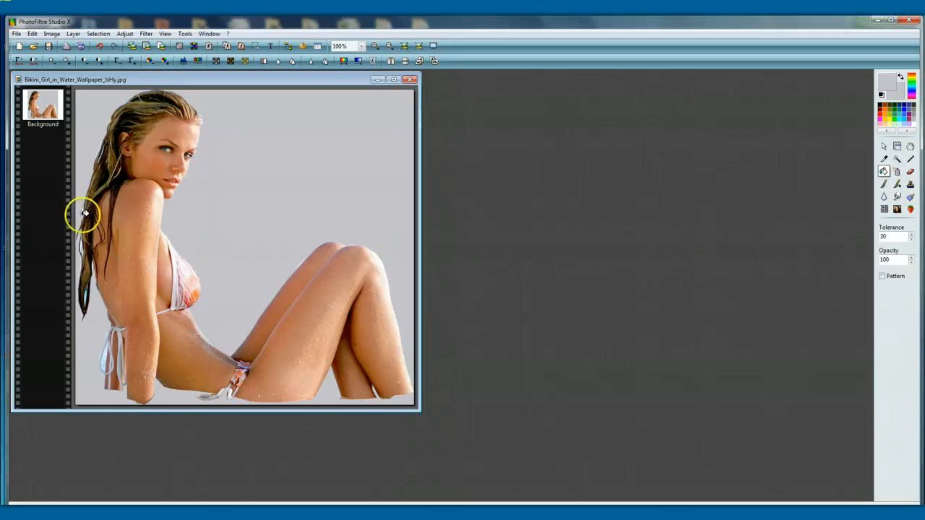
{"action": "left_click", "coordinate": [84, 214]}
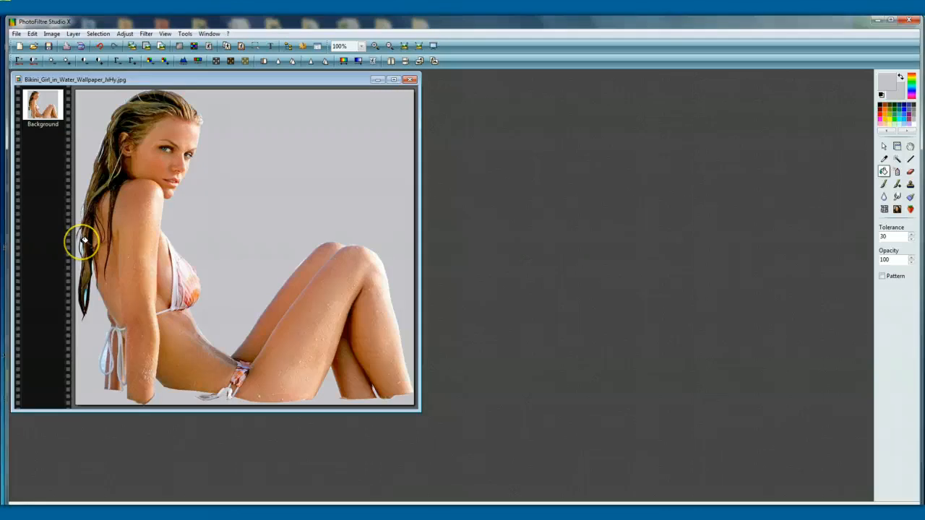
{"action": "left_click", "coordinate": [85, 241]}
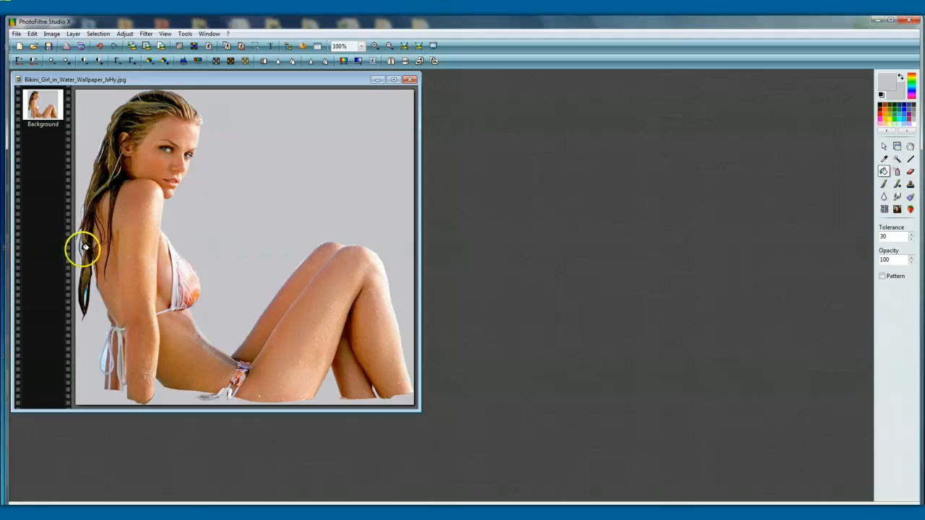
{"action": "left_click", "coordinate": [84, 247]}
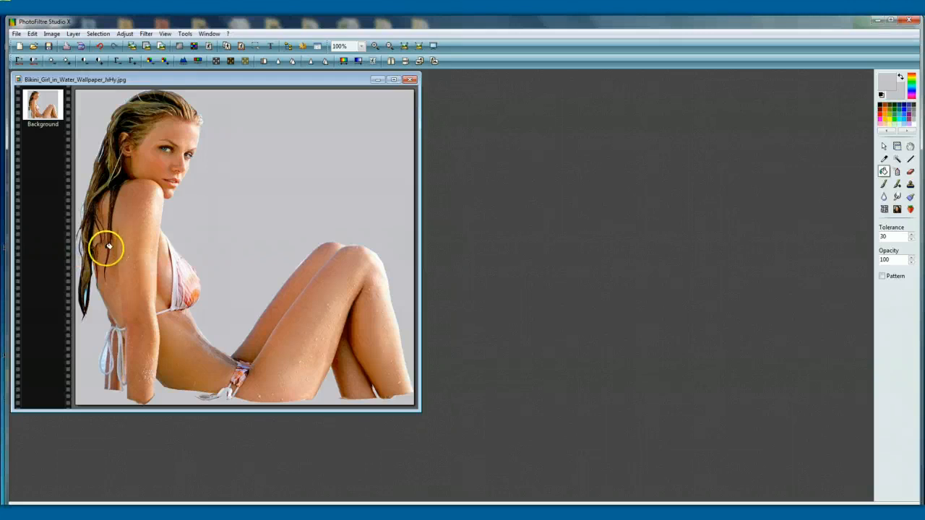
{"action": "left_click", "coordinate": [85, 293]}
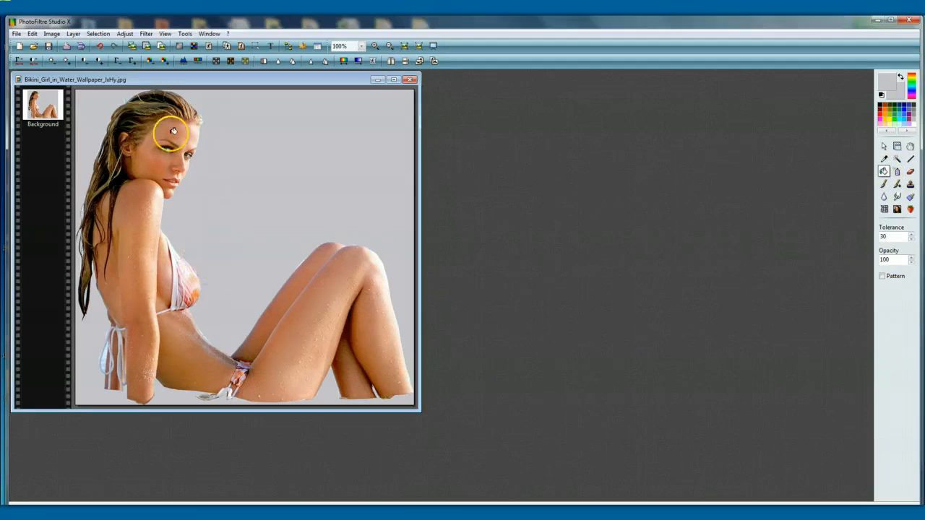
Step: Fill the background around the hair, in the gap between the legs and above the knees with the same grey
{"action": "left_click", "coordinate": [98, 106]}
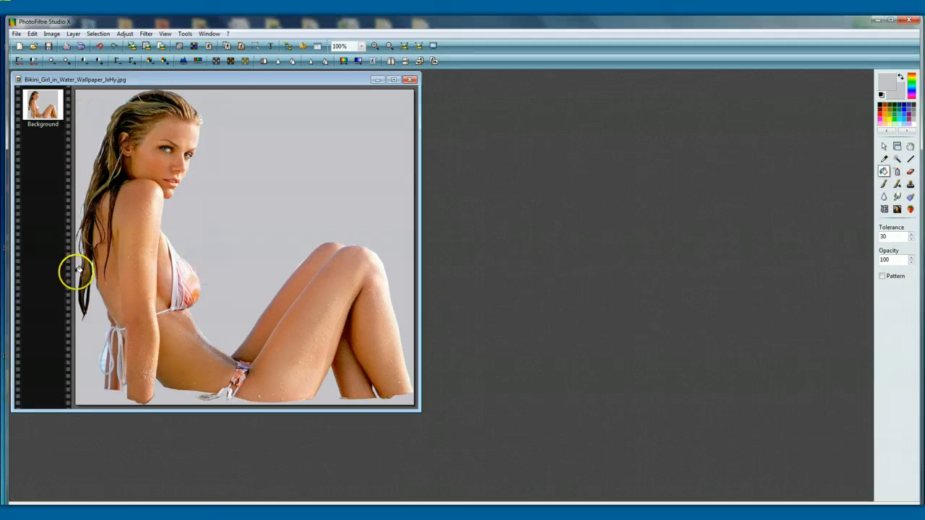
{"action": "left_click", "coordinate": [86, 208]}
{"action": "left_click", "coordinate": [80, 196]}
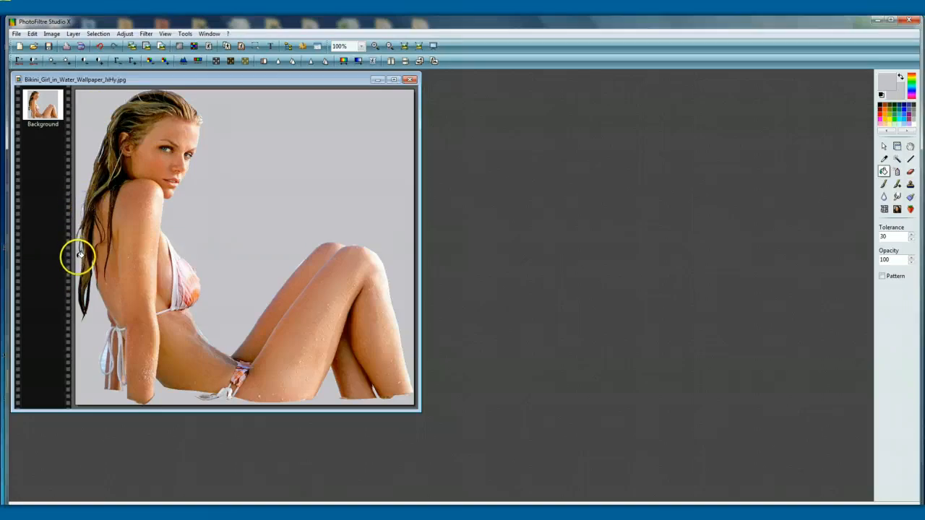
{"action": "left_click", "coordinate": [77, 257]}
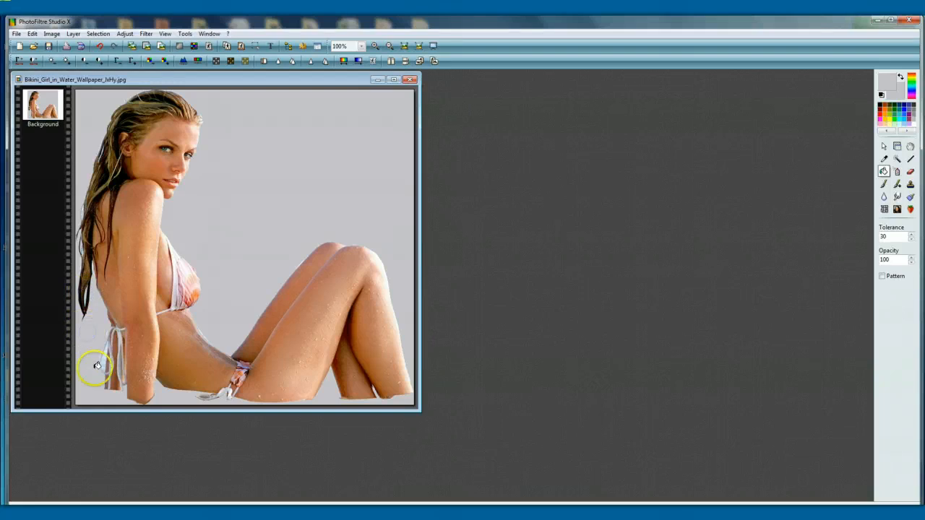
{"action": "left_click", "coordinate": [330, 385]}
{"action": "left_click", "coordinate": [370, 192]}
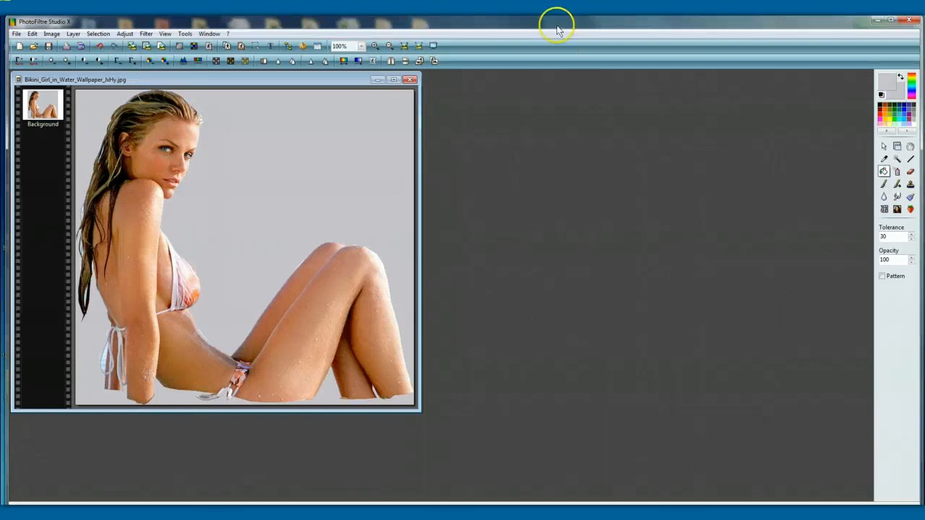
Step: Make the grey background transparent with the Transparent color command, raising its tolerance above 27
{"action": "left_click", "coordinate": [209, 47]}
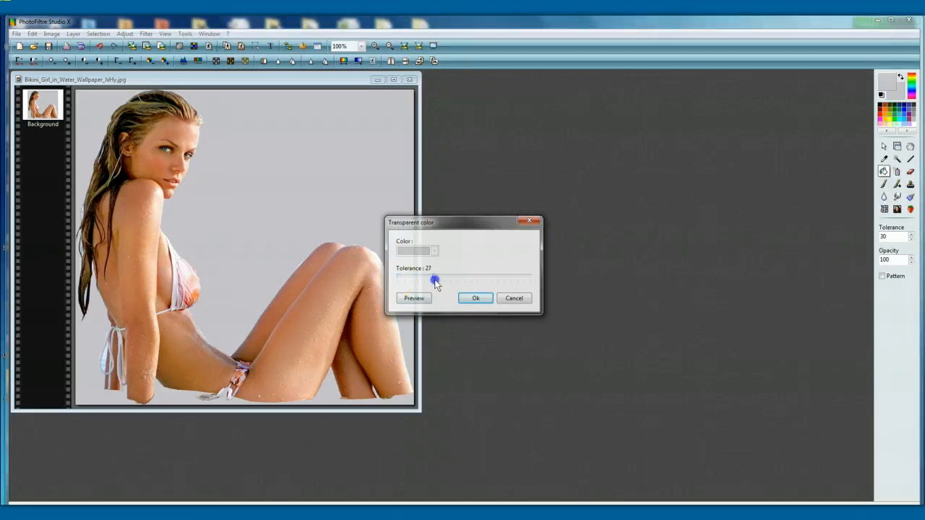
{"action": "left_click_drag", "start_coordinate": [439, 282], "coordinate": [444, 283]}
{"action": "left_click", "coordinate": [468, 302]}
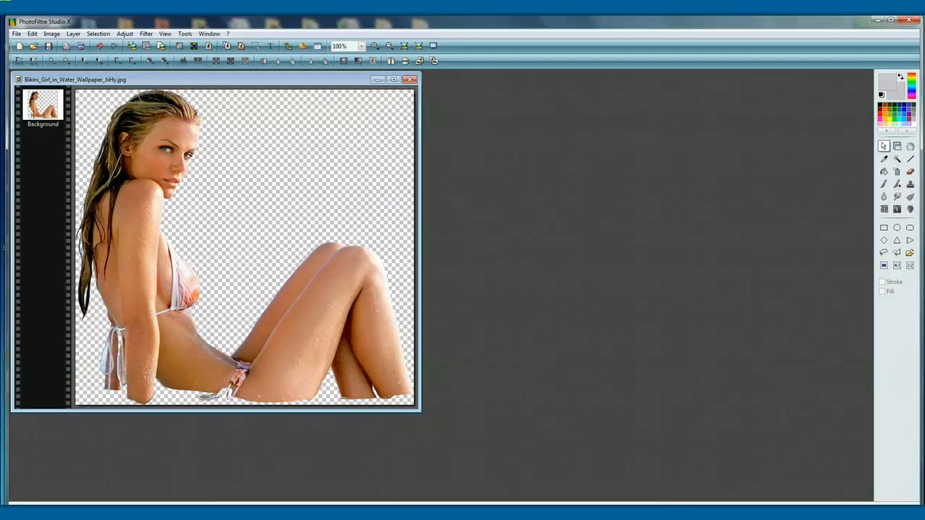
Step: Select the leftover patch beside the bikini strings with the Magic wand and make the inside of the selection transparent
{"action": "left_click", "coordinate": [897, 160]}
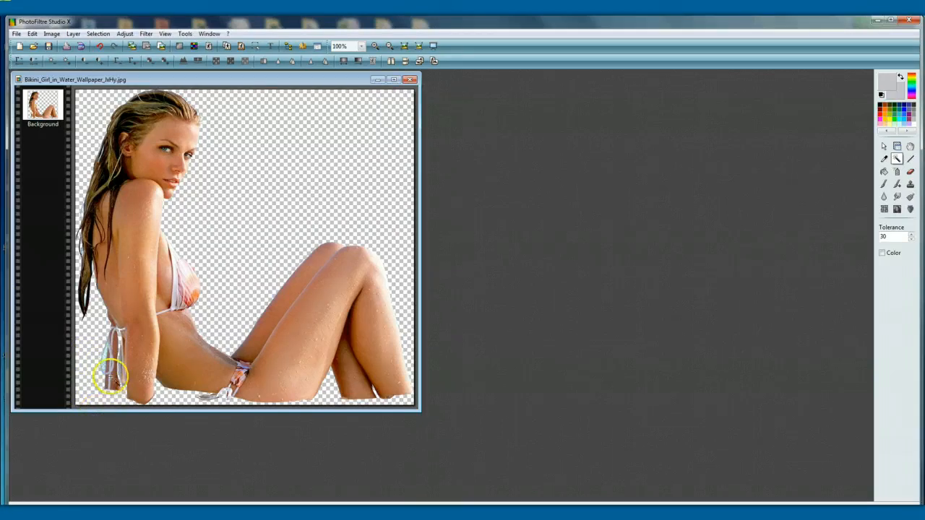
{"action": "left_click", "coordinate": [52, 35]}
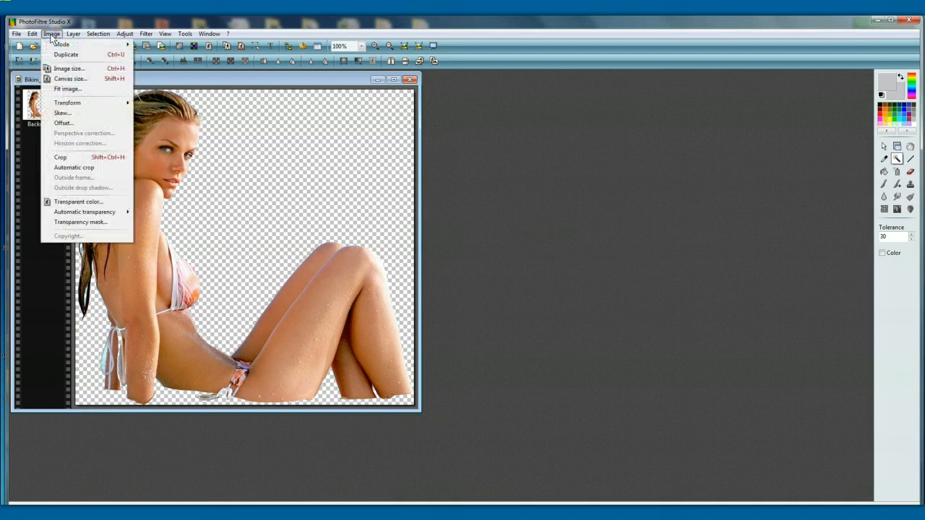
{"action": "mouse_move", "coordinate": [109, 212]}
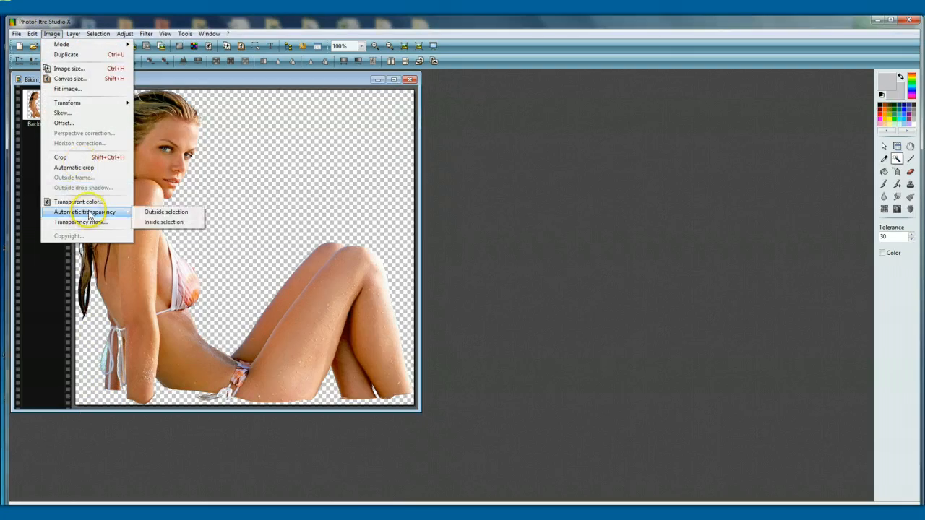
{"action": "left_click", "coordinate": [172, 225]}
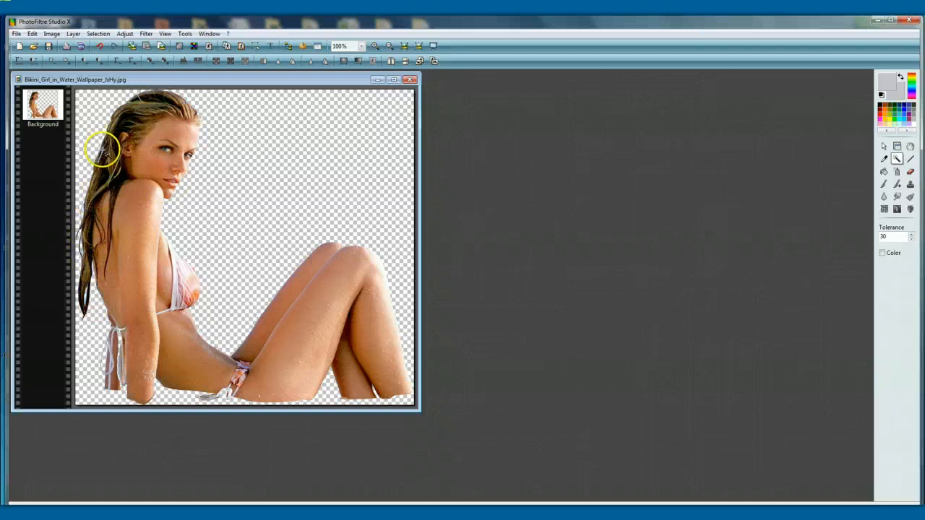
Step: Make the inside of the selected patch at the edge of the hair behind the ear transparent
{"action": "left_click", "coordinate": [51, 33]}
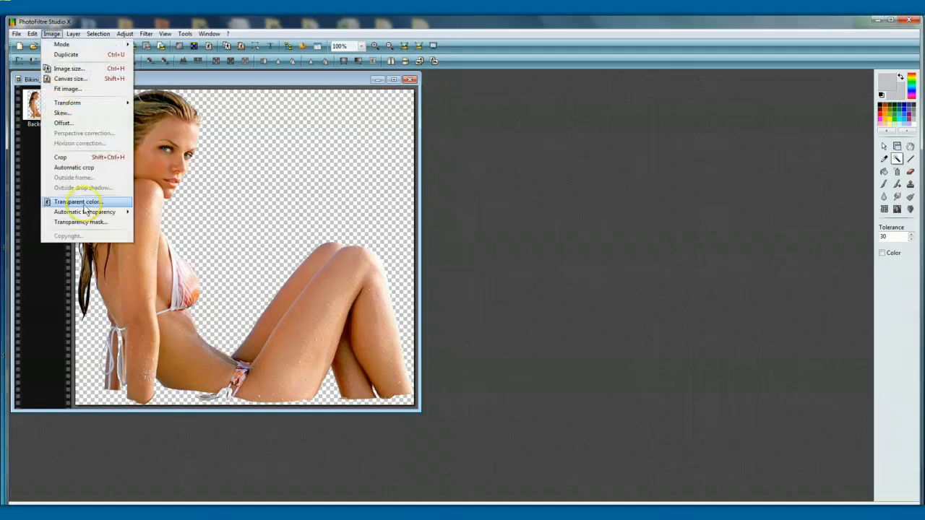
{"action": "mouse_move", "coordinate": [88, 214]}
{"action": "left_click", "coordinate": [164, 222]}
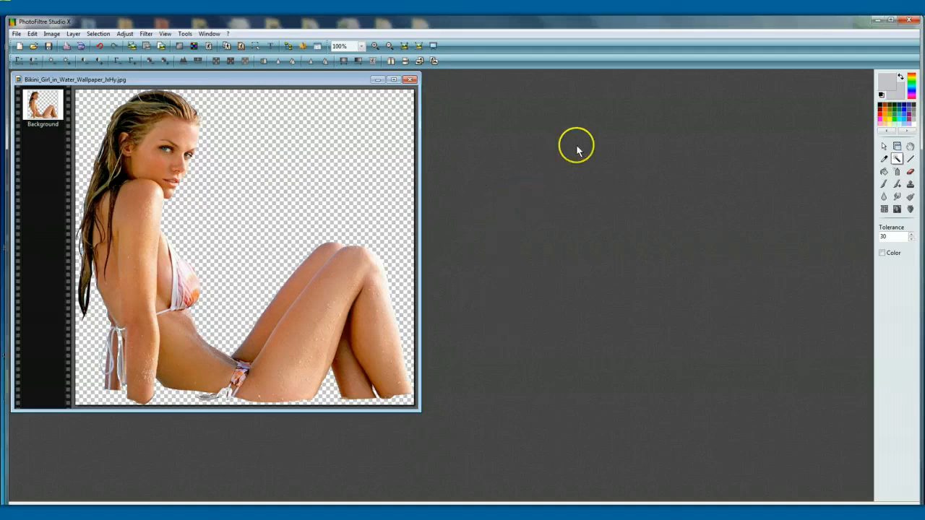
Step: Save the cutout to the desktop as a GIF with " +" appended to its existing file name, using the optimized palette
{"action": "left_click", "coordinate": [16, 34]}
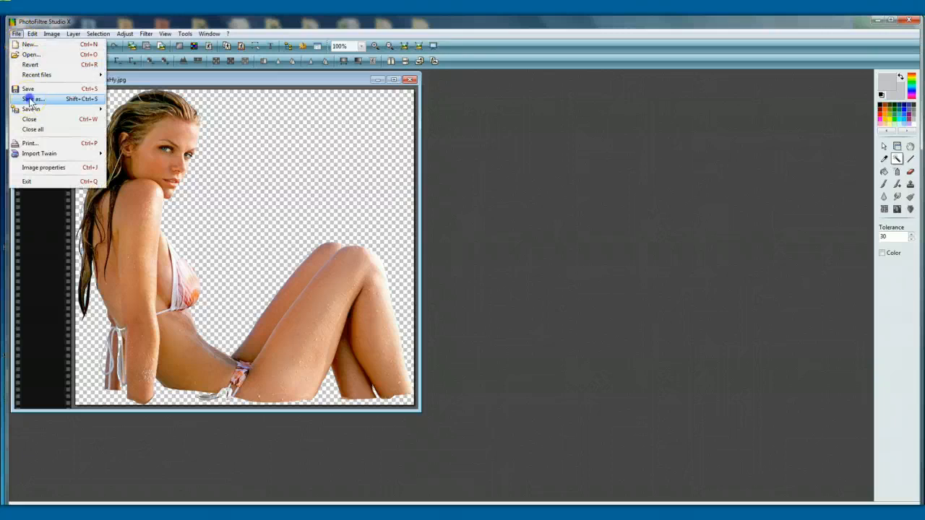
{"action": "left_click", "coordinate": [30, 99]}
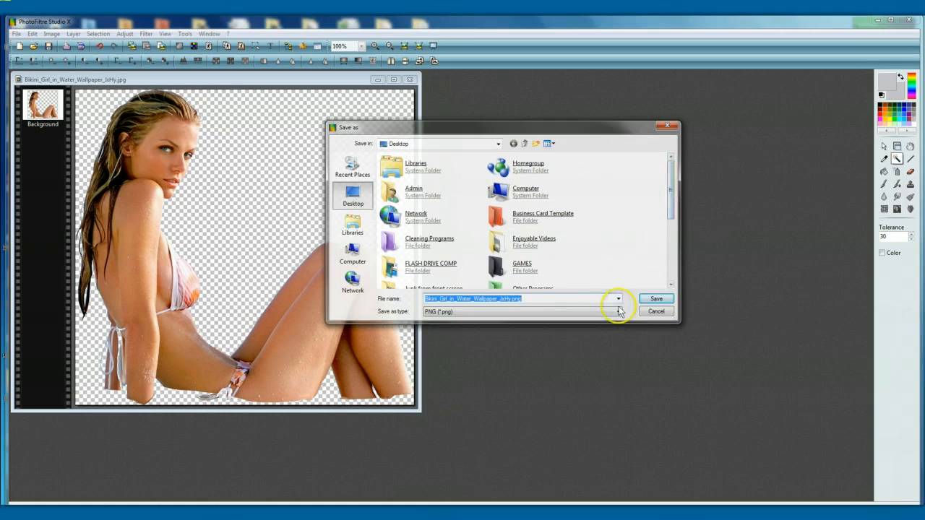
{"action": "left_click", "coordinate": [424, 311]}
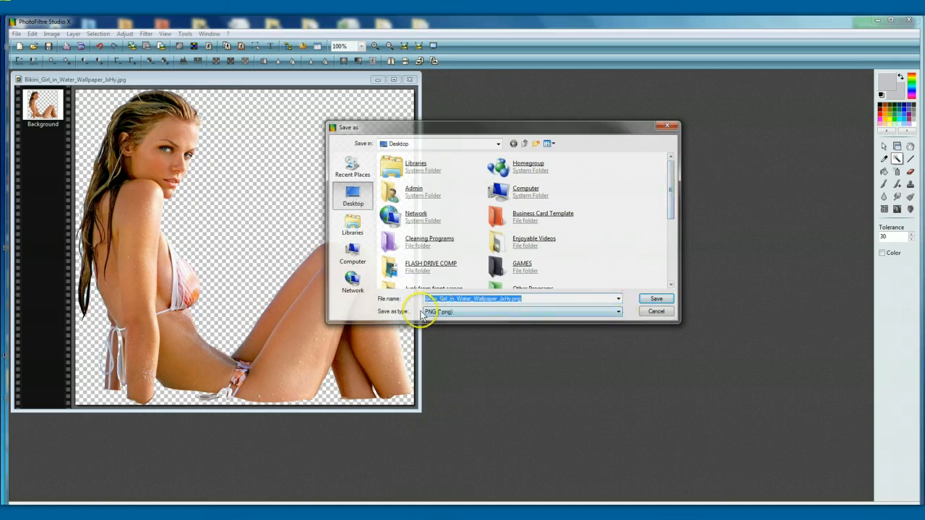
{"action": "left_click", "coordinate": [618, 311]}
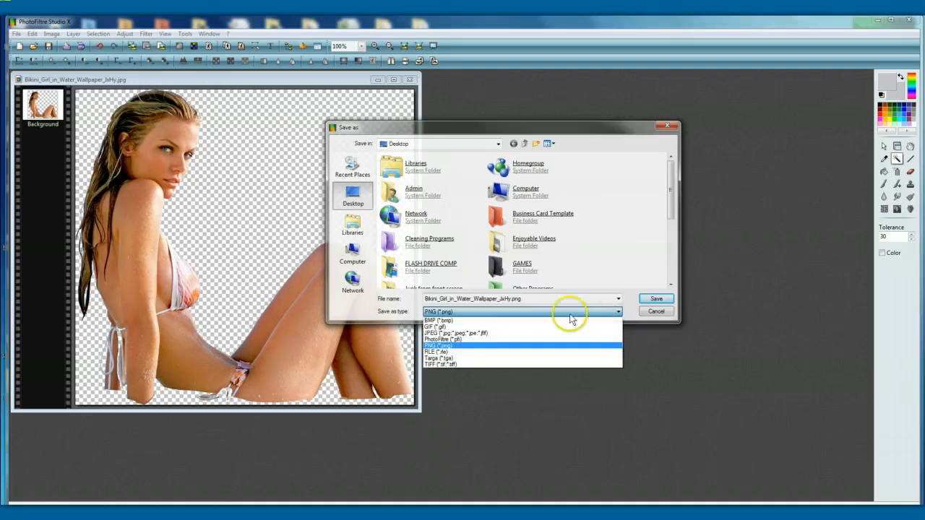
{"action": "left_click", "coordinate": [481, 326]}
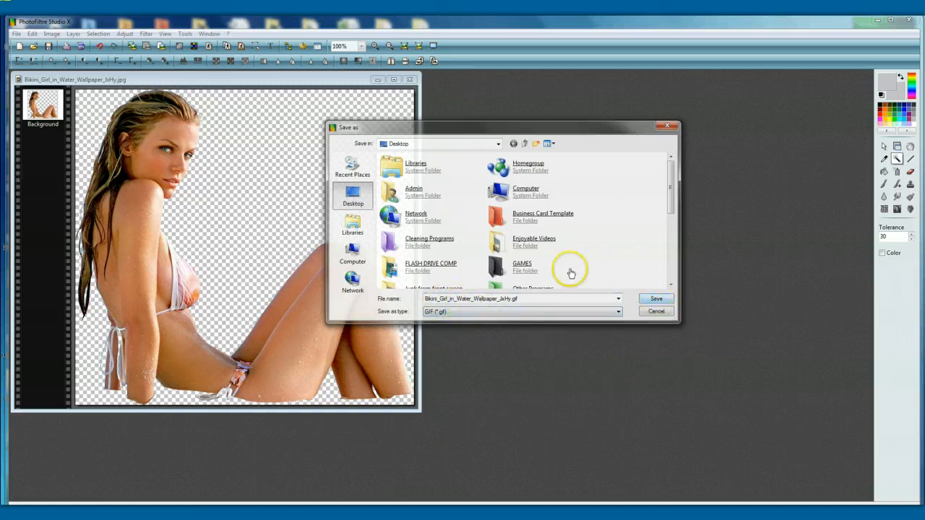
{"action": "left_click", "coordinate": [654, 299]}
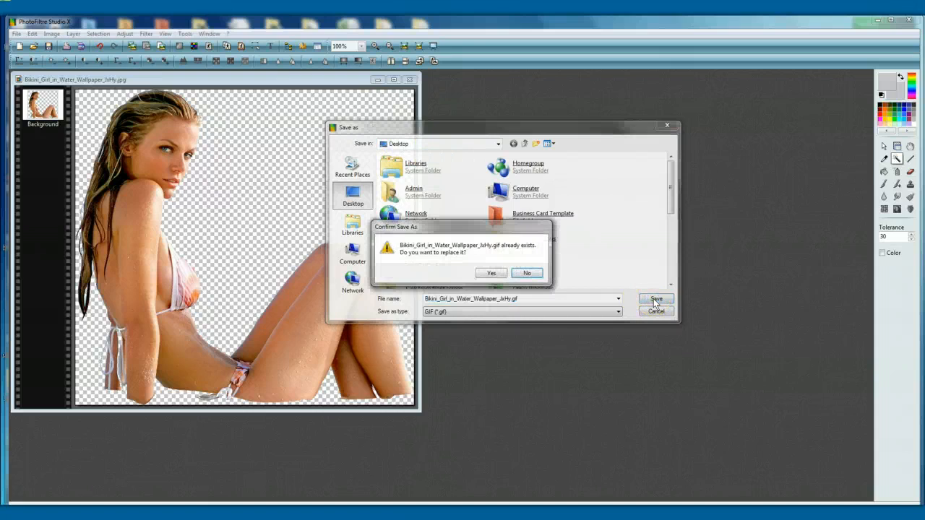
{"action": "left_click", "coordinate": [526, 276]}
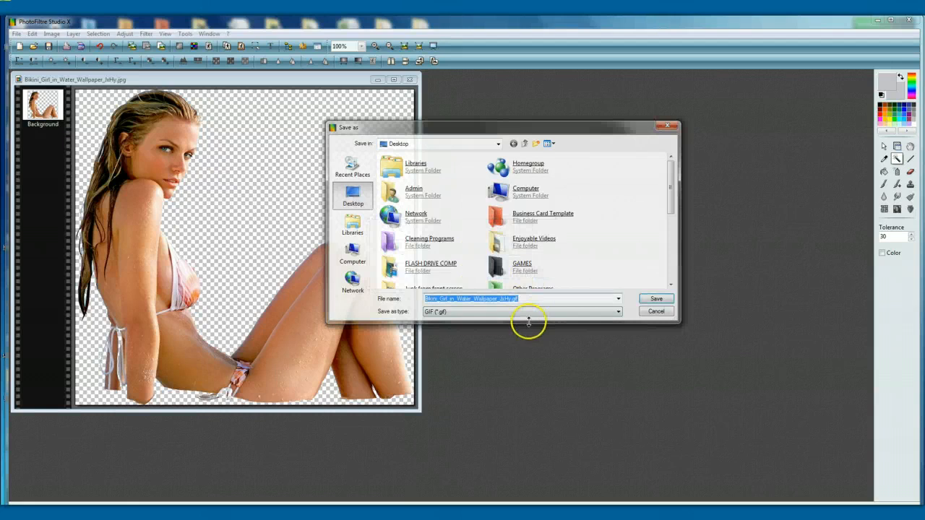
{"action": "left_click", "coordinate": [533, 298]}
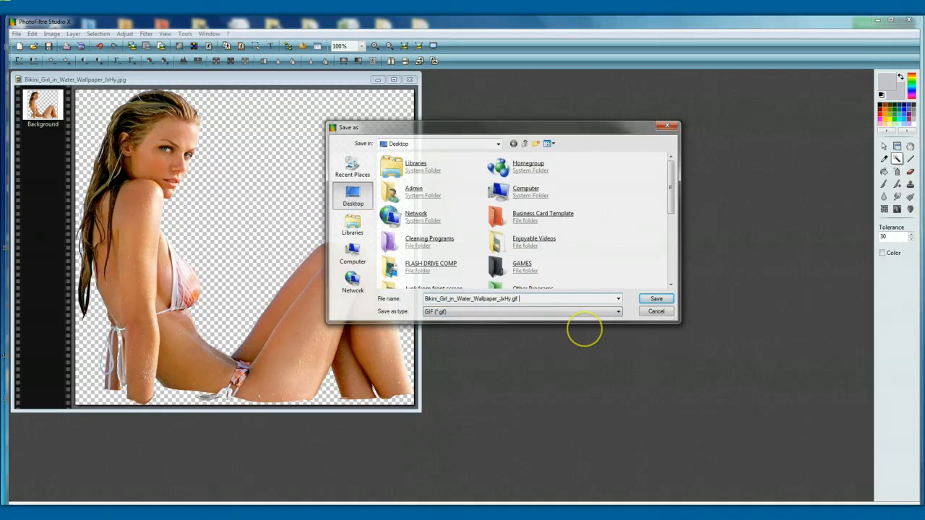
{"action": "left_click", "coordinate": [654, 300]}
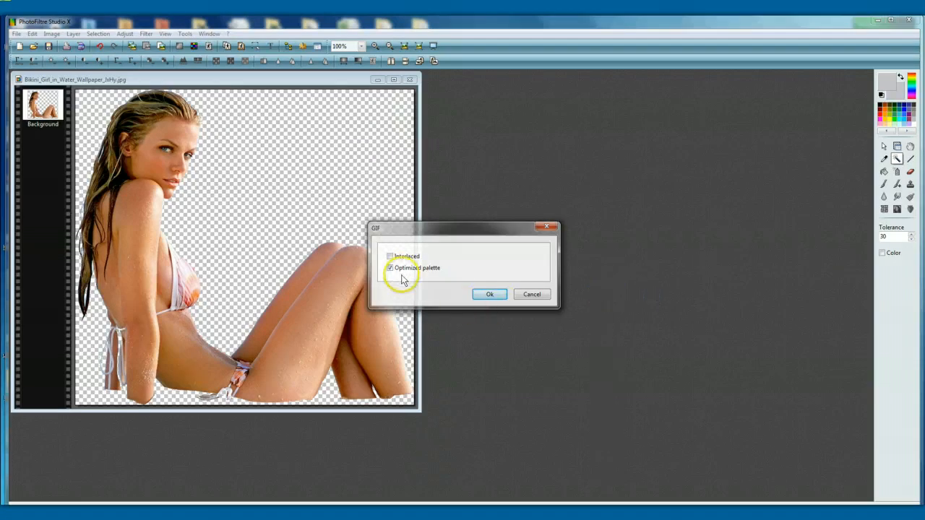
{"action": "left_click", "coordinate": [489, 296]}
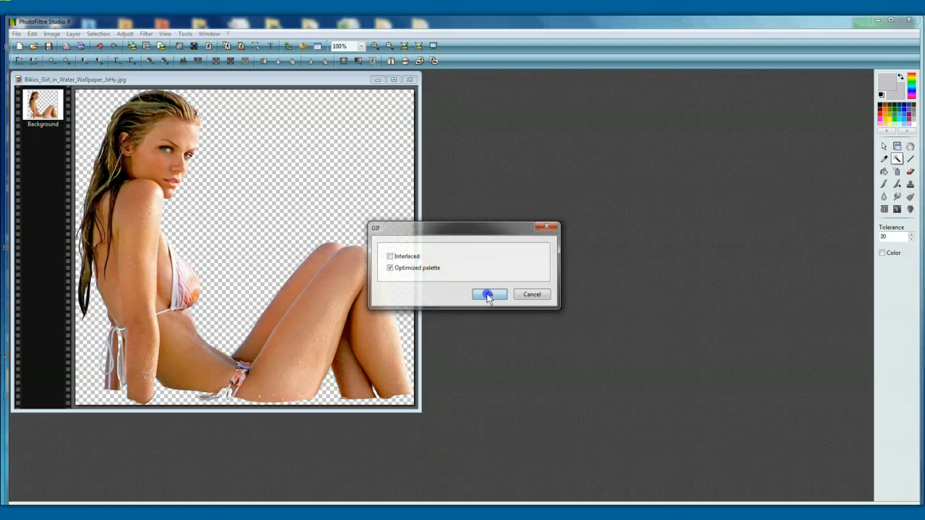
Step: On the desktop, move the new GIF file beside the Hawaiian beach picture and copy it
{"action": "left_click", "coordinate": [877, 21]}
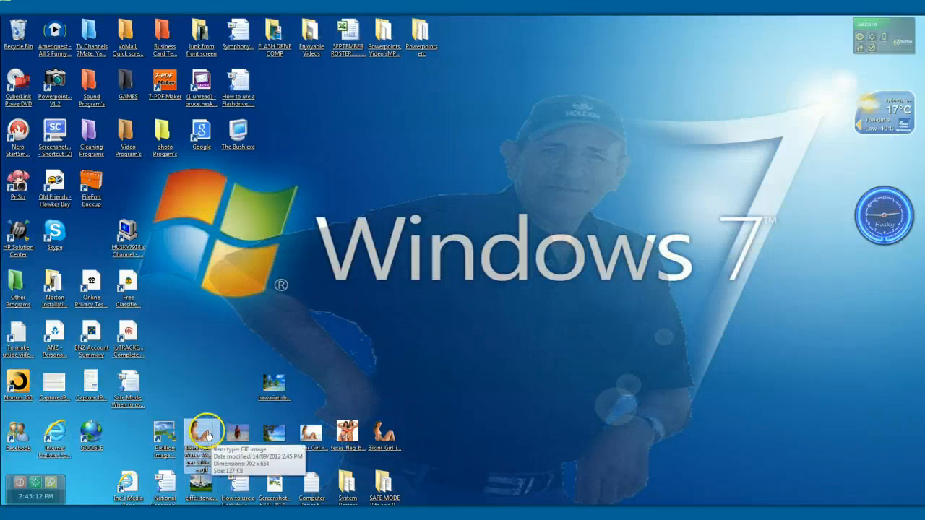
{"action": "left_click_drag", "start_coordinate": [204, 434], "coordinate": [237, 362]}
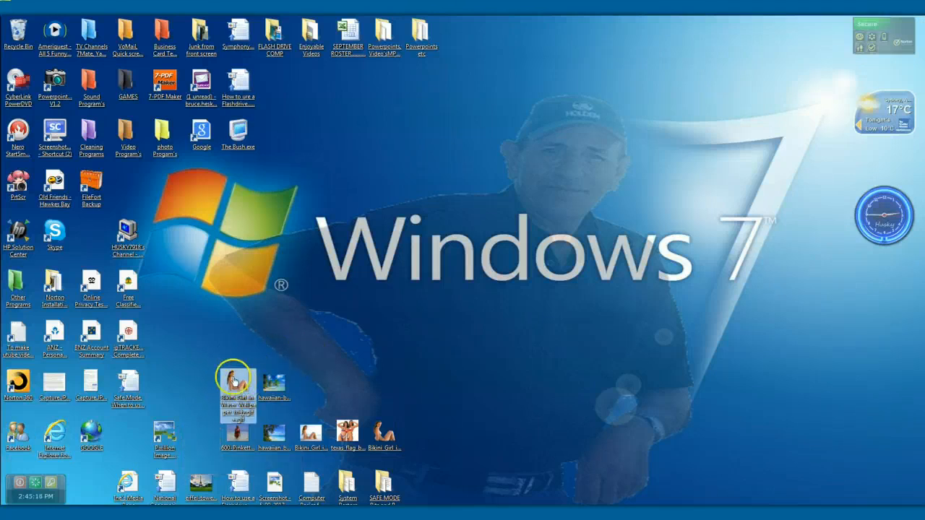
{"action": "right_click", "coordinate": [233, 383]}
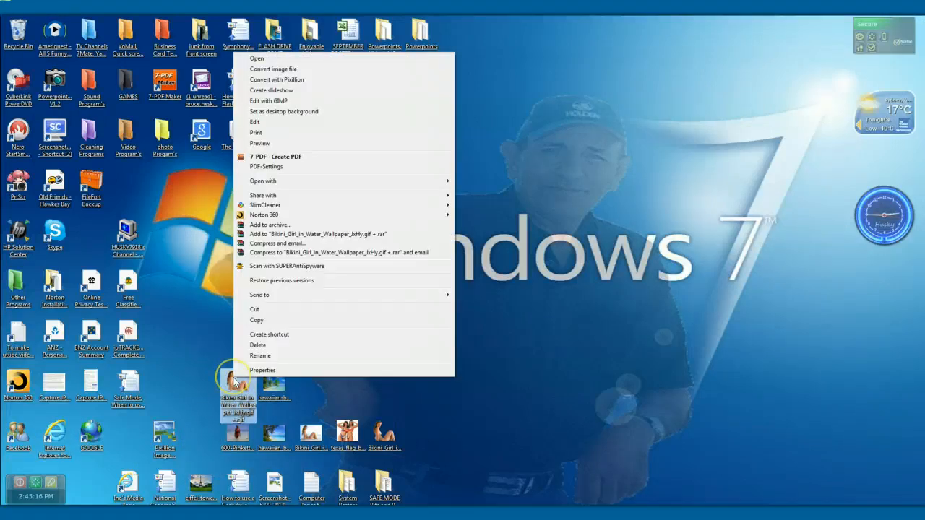
{"action": "left_click", "coordinate": [277, 320]}
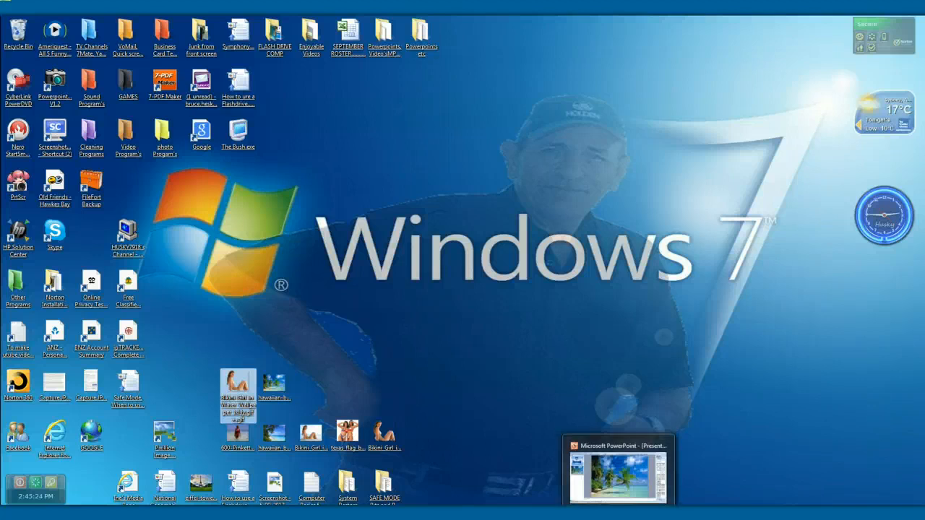
Step: Switch to the PowerPoint presentation and paste the copied cutout onto the beach picture on slide 2
{"action": "left_click", "coordinate": [622, 463]}
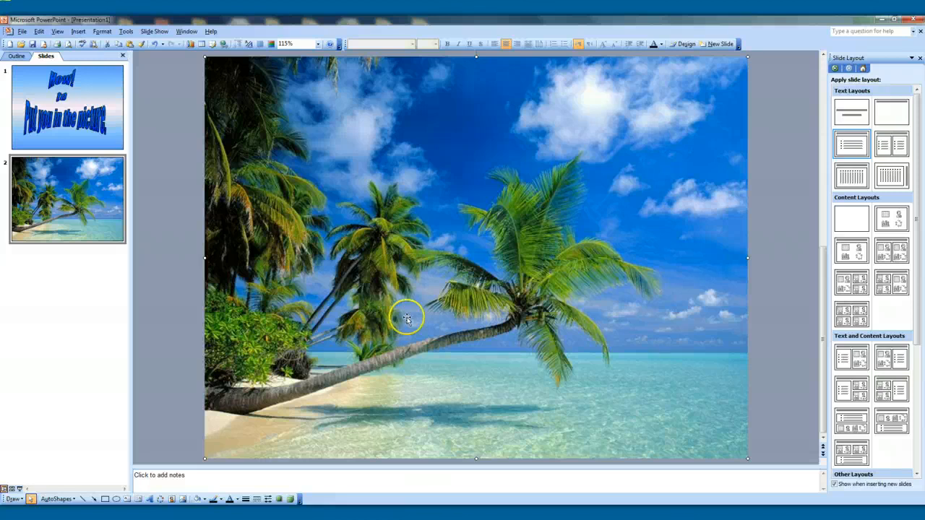
{"action": "right_click", "coordinate": [436, 371]}
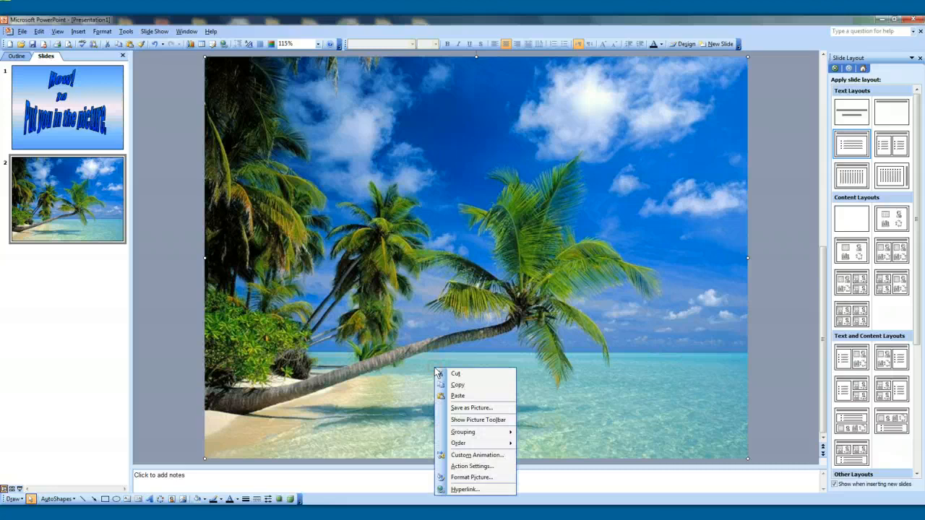
{"action": "left_click", "coordinate": [469, 396]}
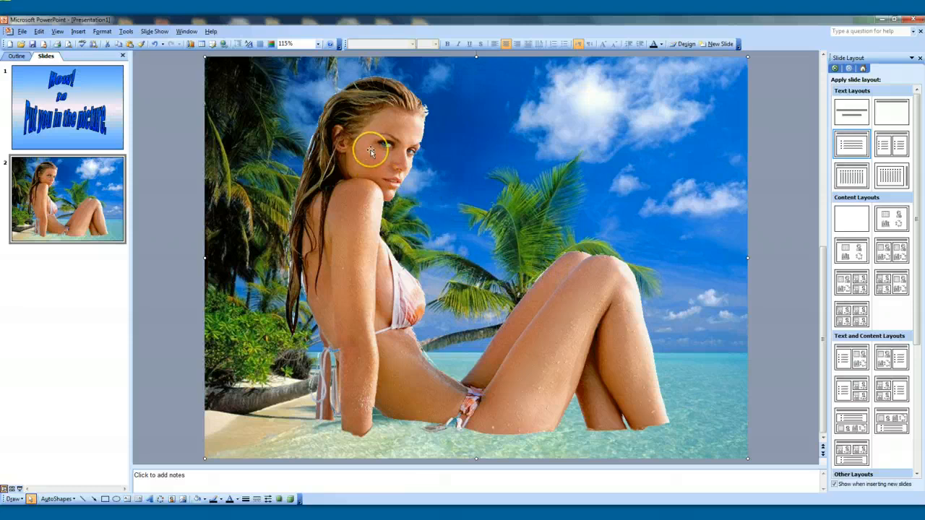
{"action": "key", "text": "ctrl+v"}
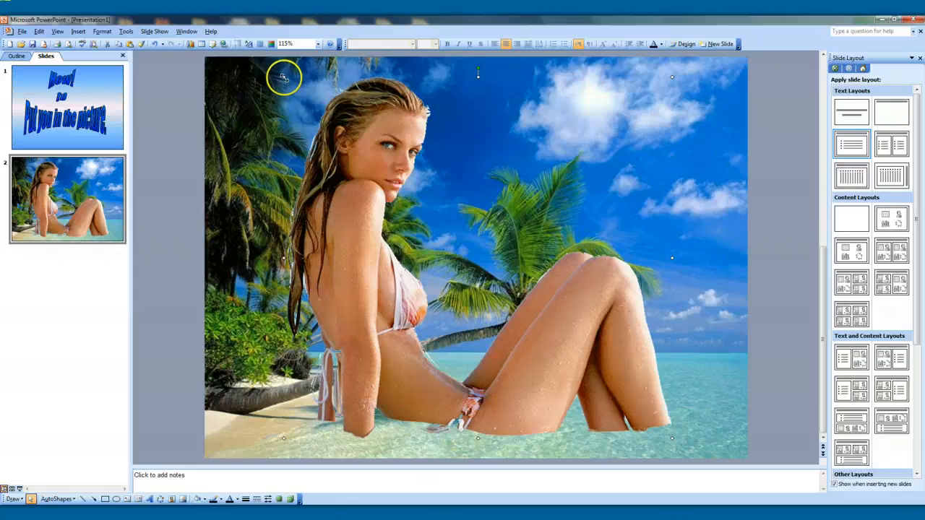
Step: Scale the pasted woman down to about half size and place her in the shallow water beneath the leaning palm
{"action": "left_click_drag", "start_coordinate": [284, 78], "coordinate": [348, 185]}
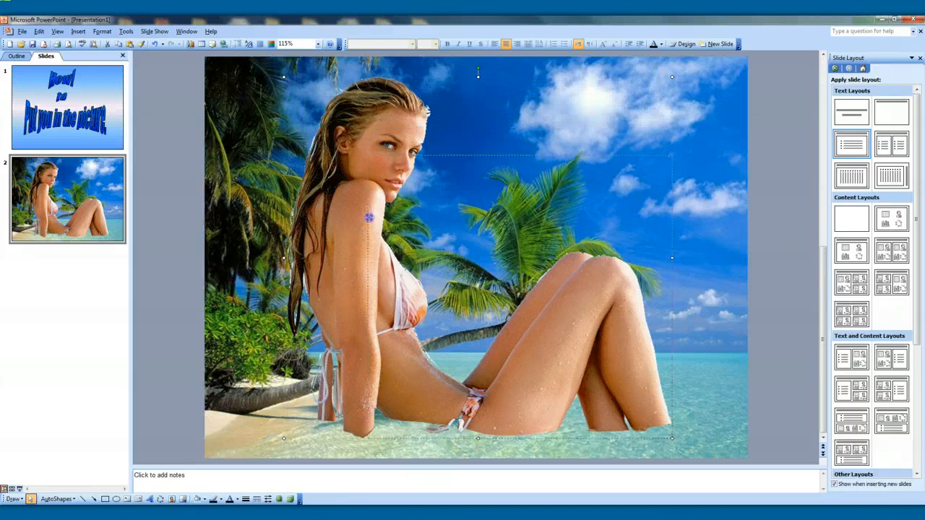
{"action": "left_click_drag", "start_coordinate": [368, 217], "coordinate": [402, 295]}
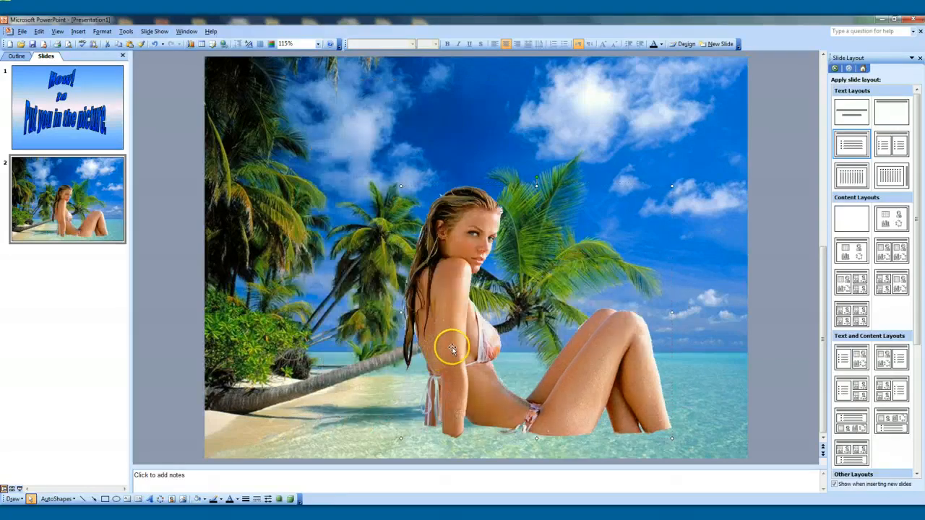
{"action": "left_click_drag", "start_coordinate": [442, 340], "coordinate": [421, 339]}
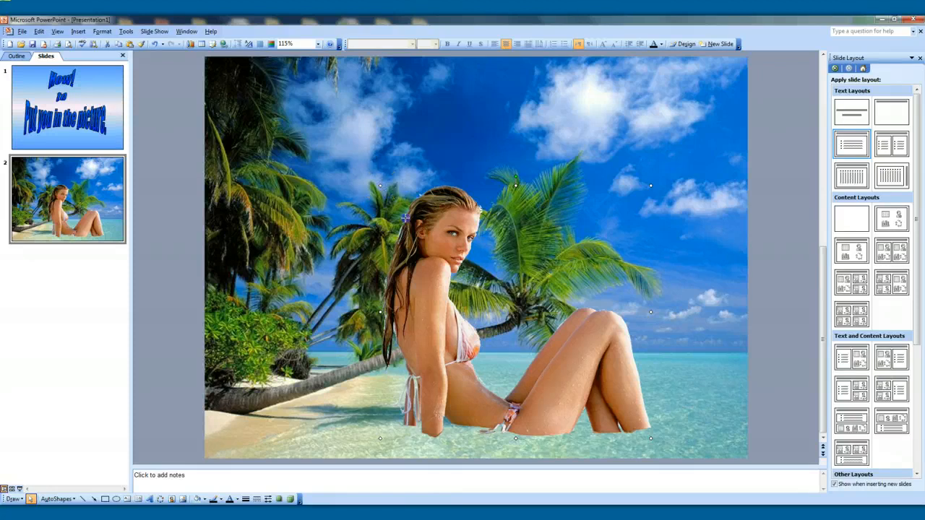
{"action": "left_click_drag", "start_coordinate": [509, 352], "coordinate": [473, 370]}
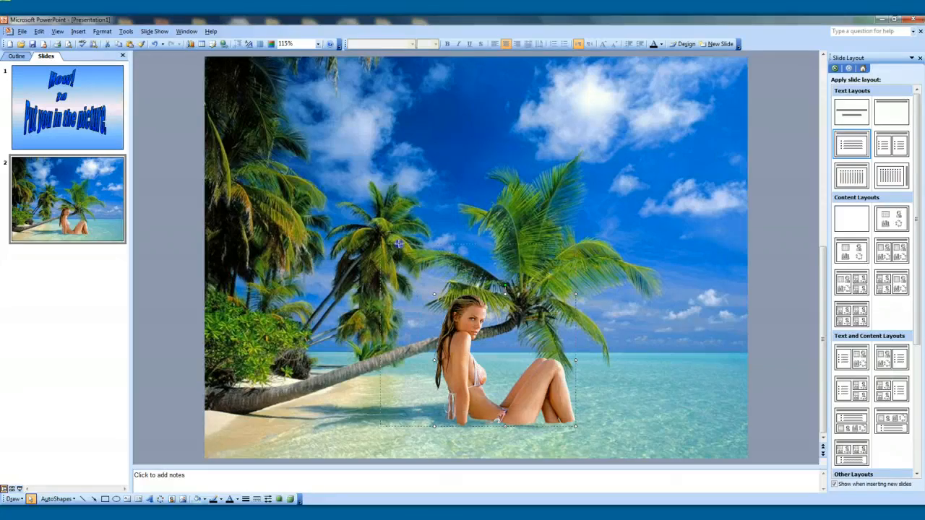
{"action": "left_click_drag", "start_coordinate": [398, 245], "coordinate": [397, 244]}
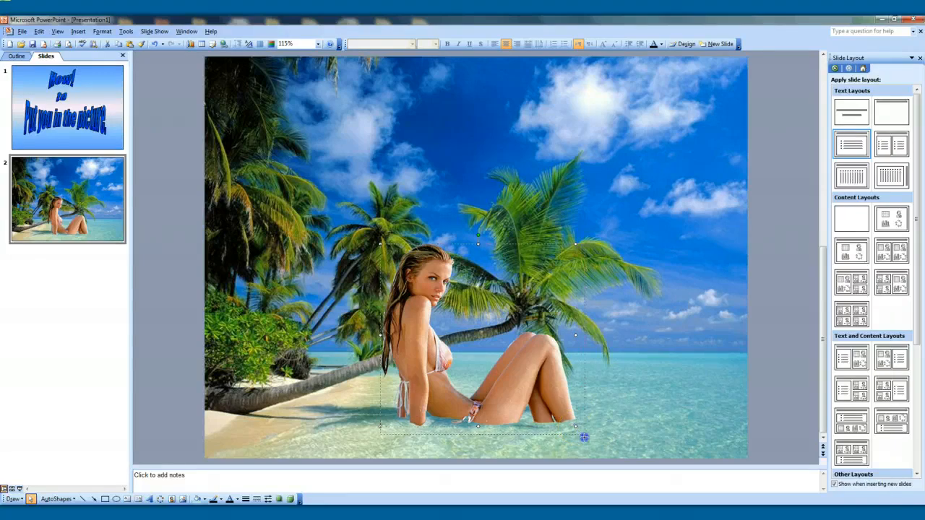
{"action": "left_click_drag", "start_coordinate": [584, 436], "coordinate": [584, 438]}
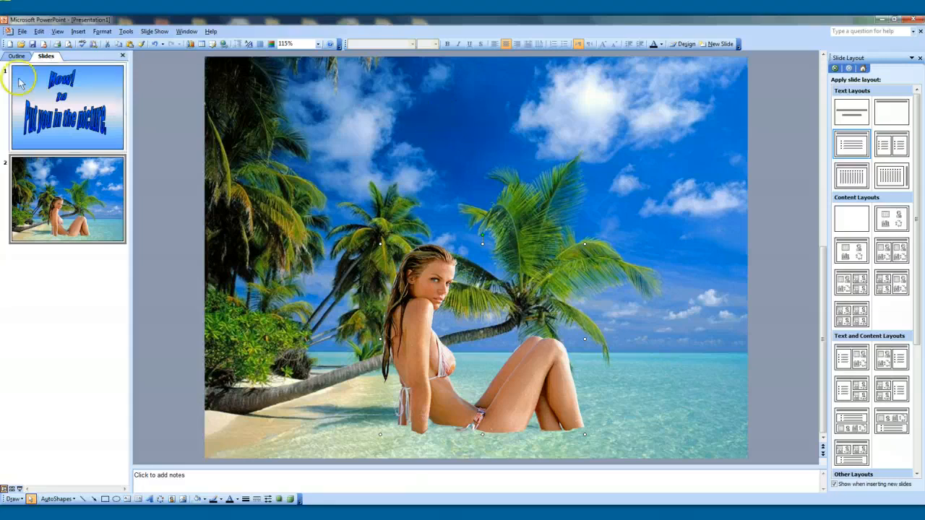
Step: Start saving the presentation under a new name, with JPEG File Interchange Format as the type and Me as the file name
{"action": "left_click", "coordinate": [22, 31]}
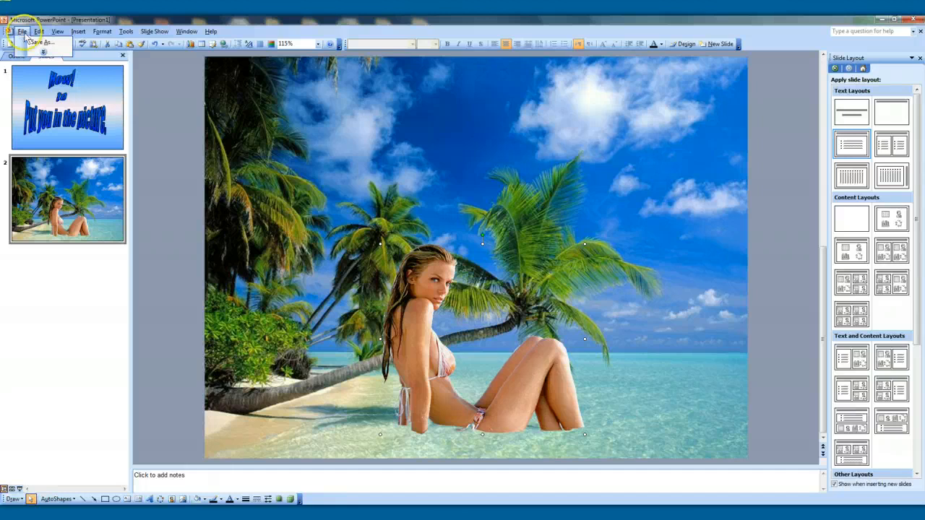
{"action": "left_click", "coordinate": [31, 43]}
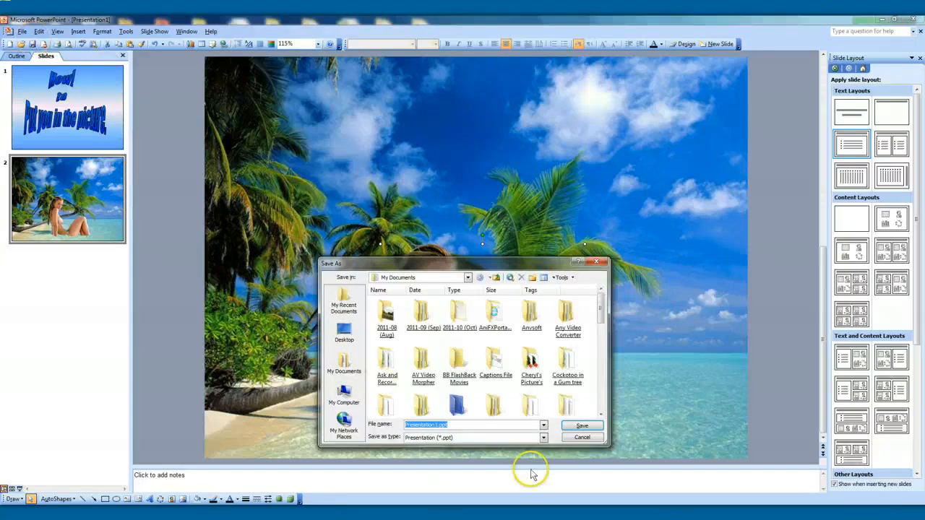
{"action": "left_click", "coordinate": [544, 439]}
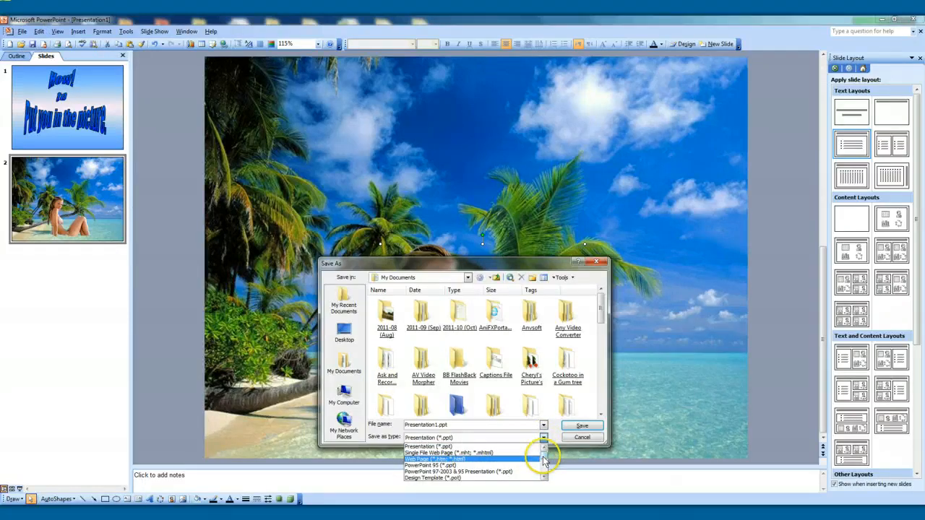
{"action": "scroll", "coordinate": [544, 461], "scroll_direction": "down", "scroll_amount": 3}
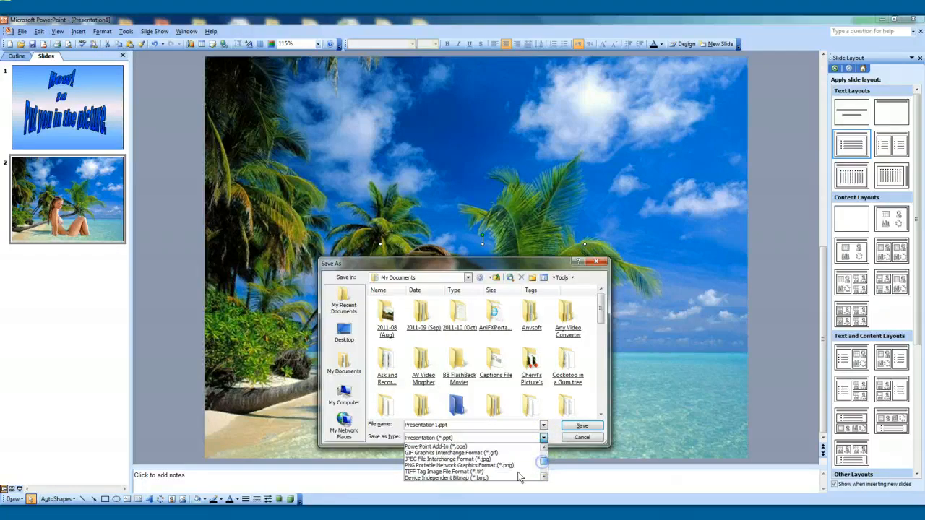
{"action": "left_click", "coordinate": [465, 460]}
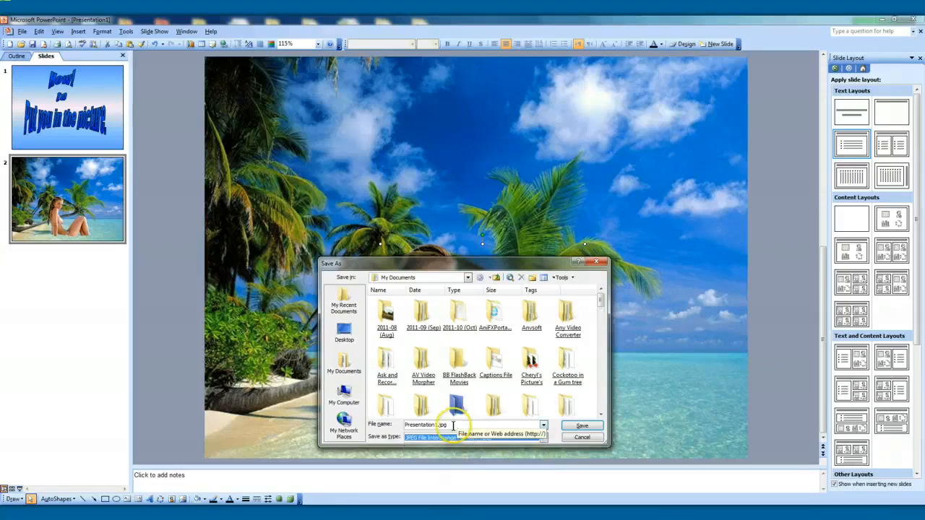
{"action": "double_click", "coordinate": [454, 426]}
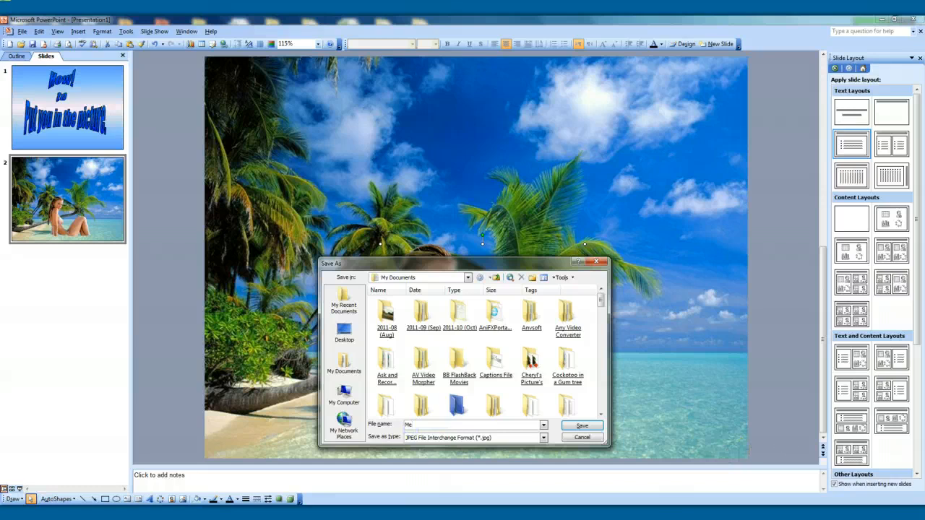
Step: Save the JPEG to the Desktop, exporting the current slide only, and return to the Windows desktop
{"action": "left_click", "coordinate": [345, 331]}
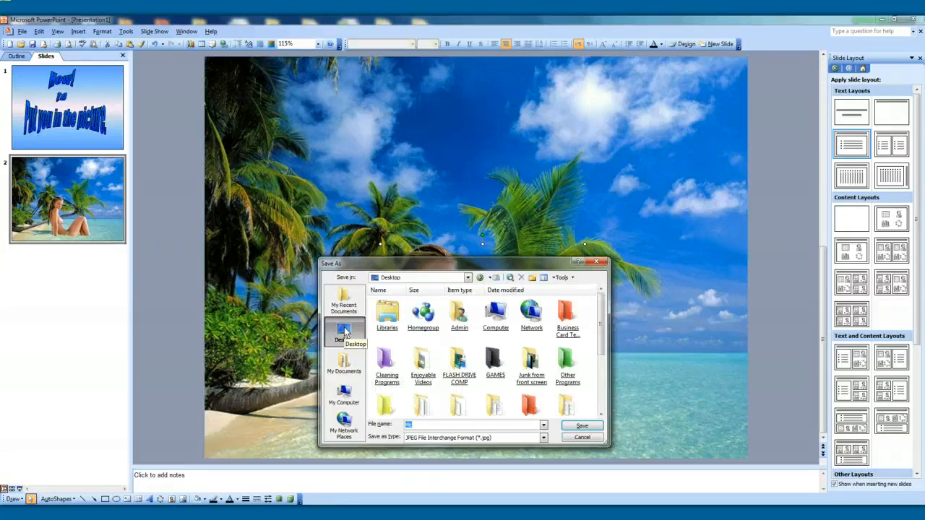
{"action": "left_click", "coordinate": [582, 427]}
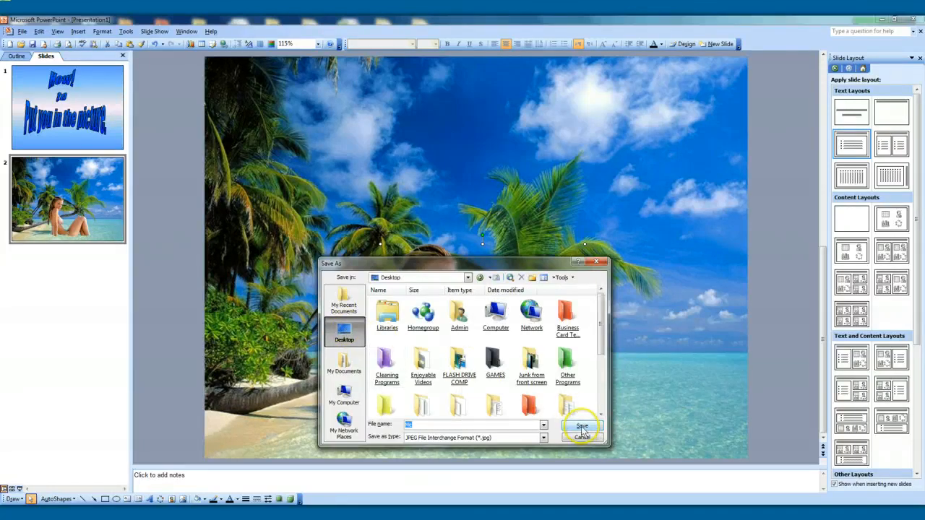
{"action": "left_click", "coordinate": [464, 295]}
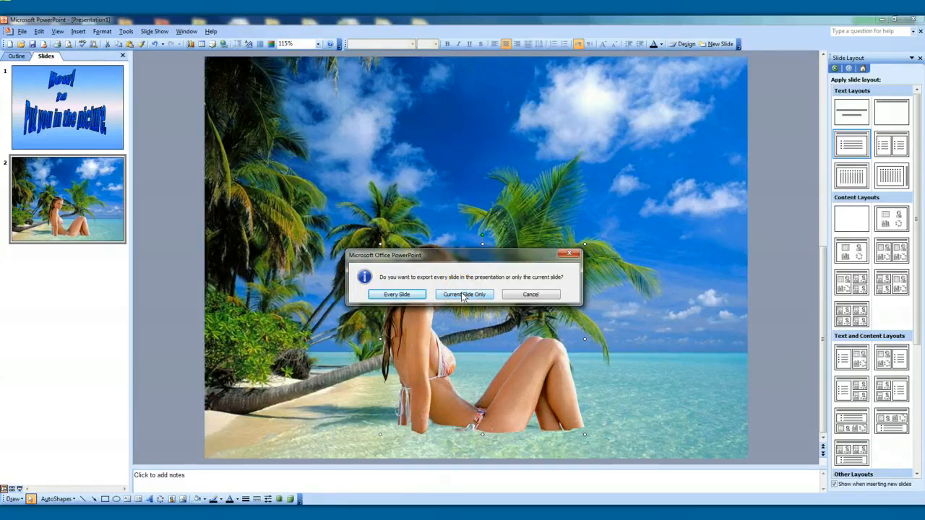
{"action": "left_click", "coordinate": [464, 295]}
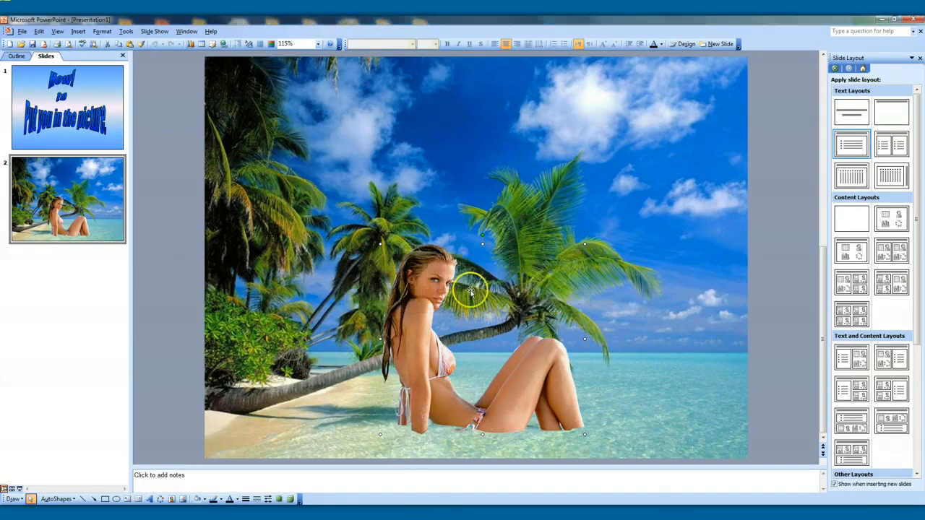
{"action": "left_click", "coordinate": [882, 21]}
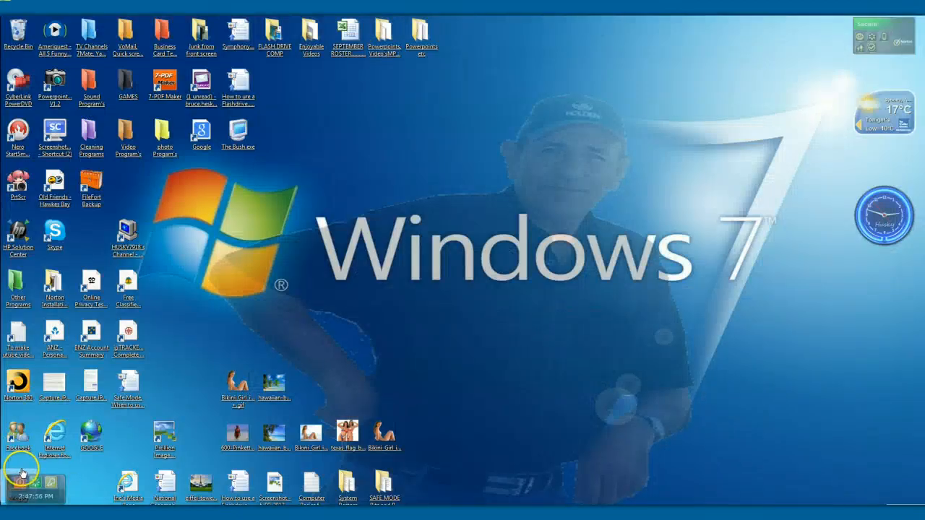
Step: Place the Me.jpg icon on a free part of the desktop, and switch to PhotoFiltre Studio X to close the cutout image
{"action": "left_click_drag", "start_coordinate": [366, 385], "coordinate": [383, 375]}
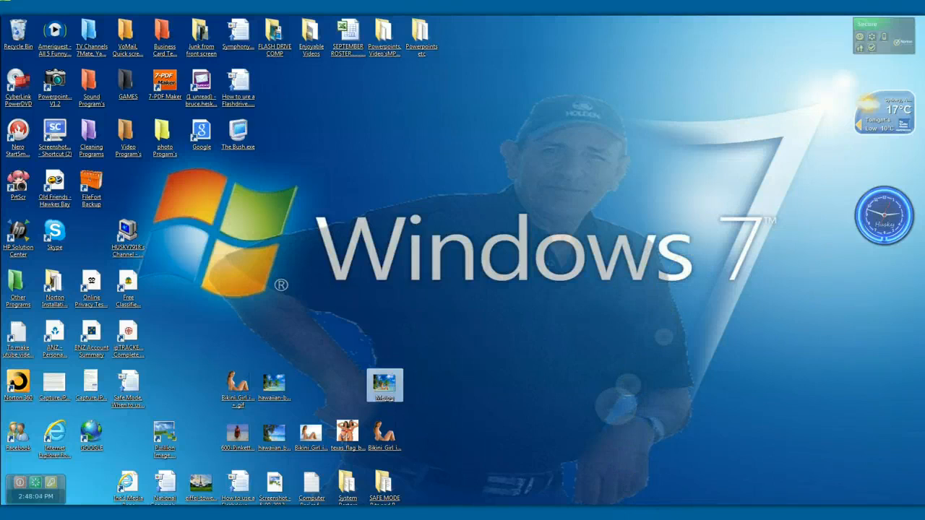
{"action": "left_click", "coordinate": [648, 512]}
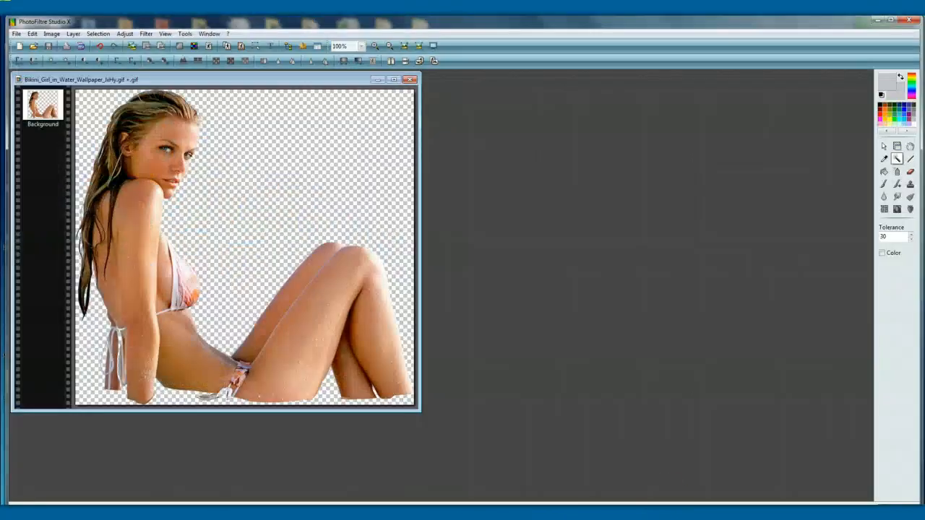
{"action": "left_click", "coordinate": [409, 80]}
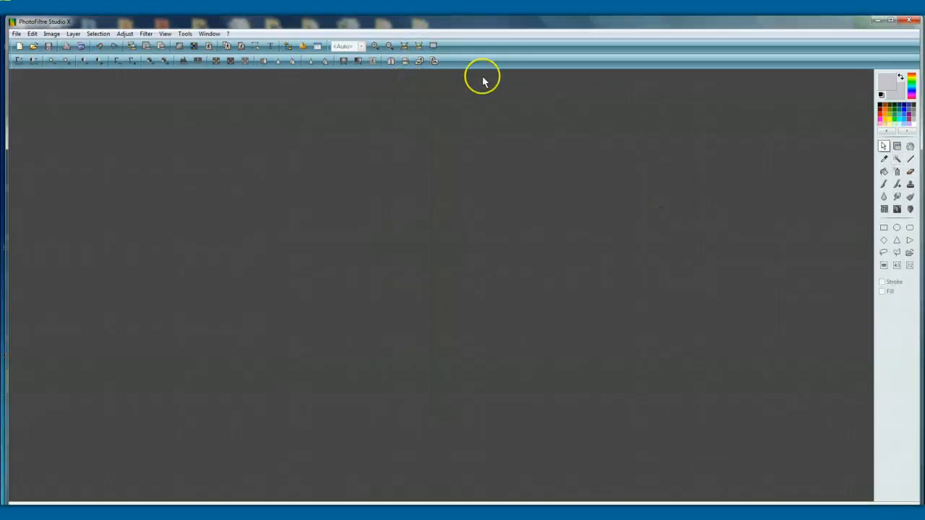
Step: Open the picture Me.jpg from the Desktop
{"action": "left_click", "coordinate": [16, 35]}
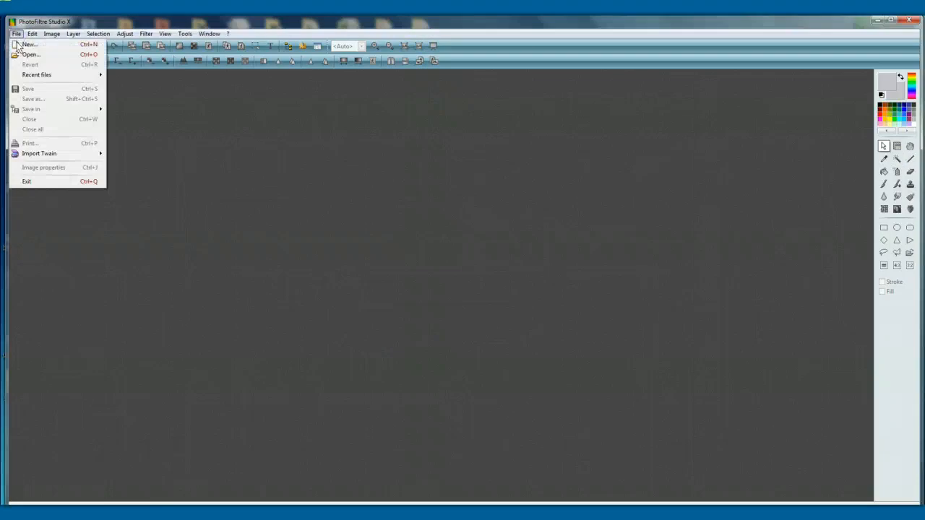
{"action": "left_click", "coordinate": [22, 55]}
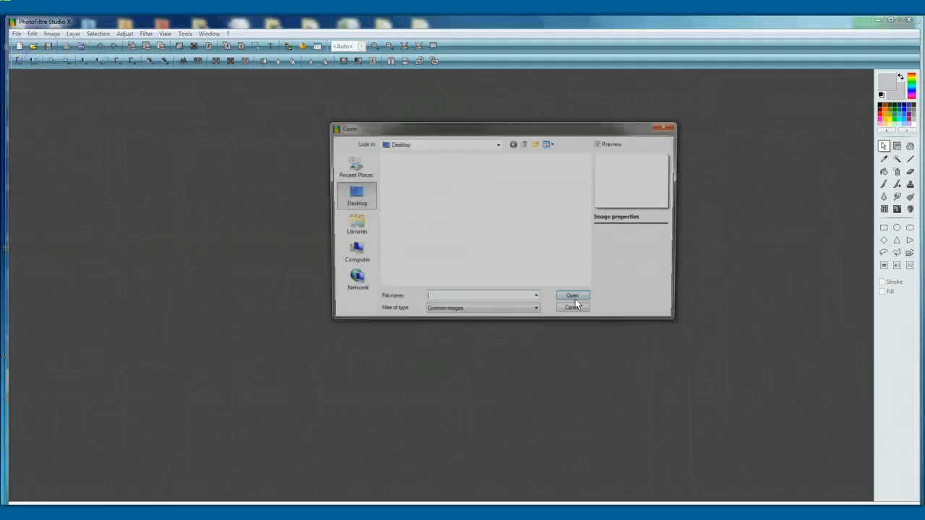
{"action": "left_click", "coordinate": [590, 173]}
{"action": "left_click_drag", "start_coordinate": [591, 173], "coordinate": [575, 277]}
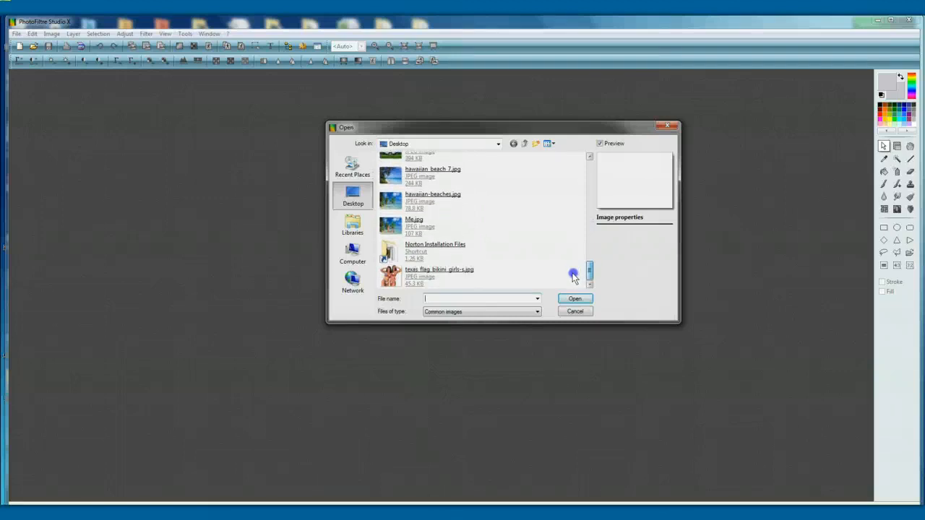
{"action": "double_click", "coordinate": [412, 220]}
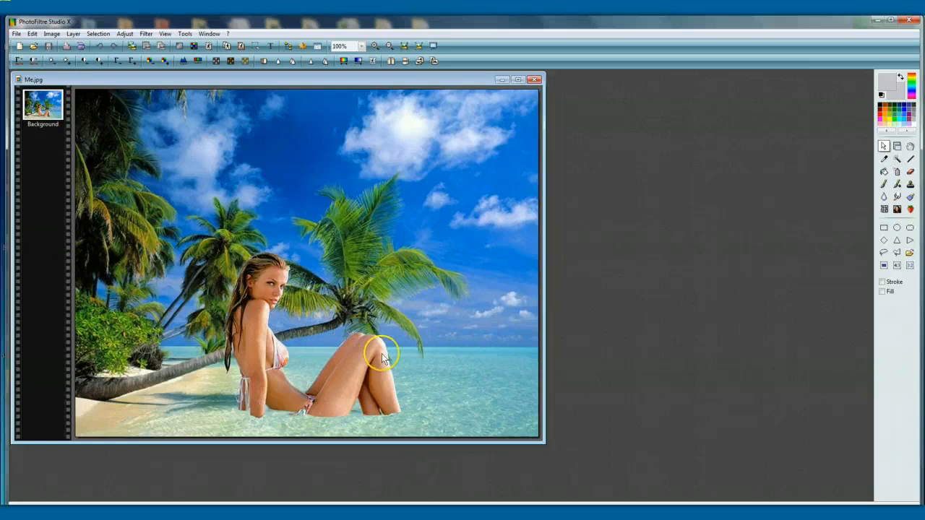
Step: Sample the blue background beside the woman's knee and cover the cutout edge there with a short line of width 2
{"action": "left_click", "coordinate": [884, 159]}
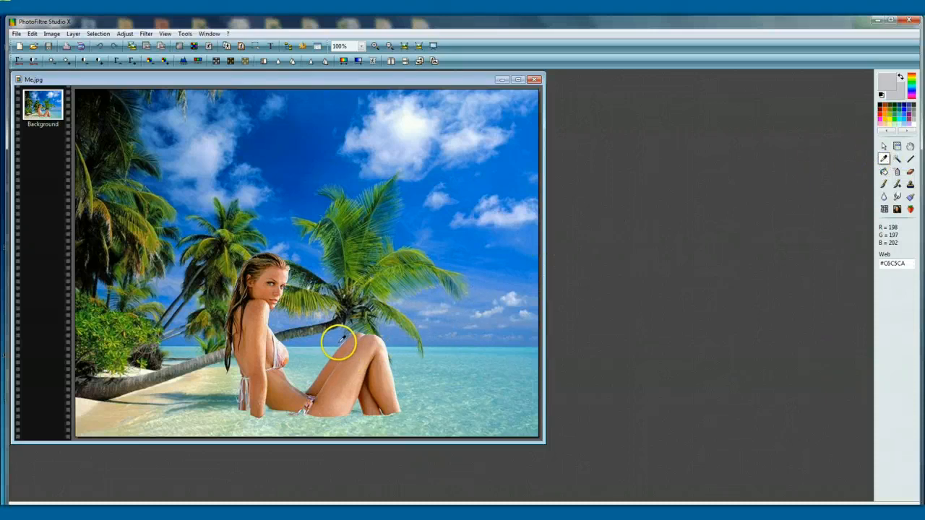
{"action": "left_click", "coordinate": [341, 340]}
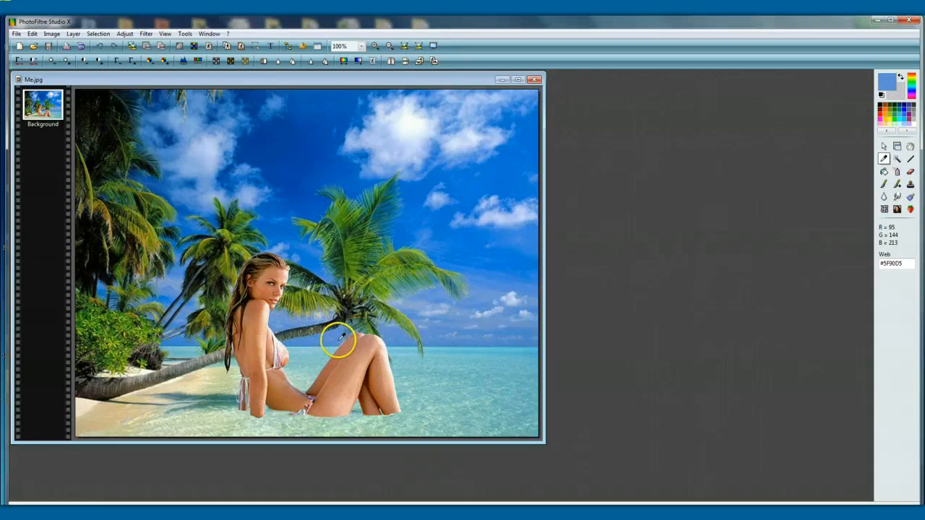
{"action": "left_click", "coordinate": [910, 159]}
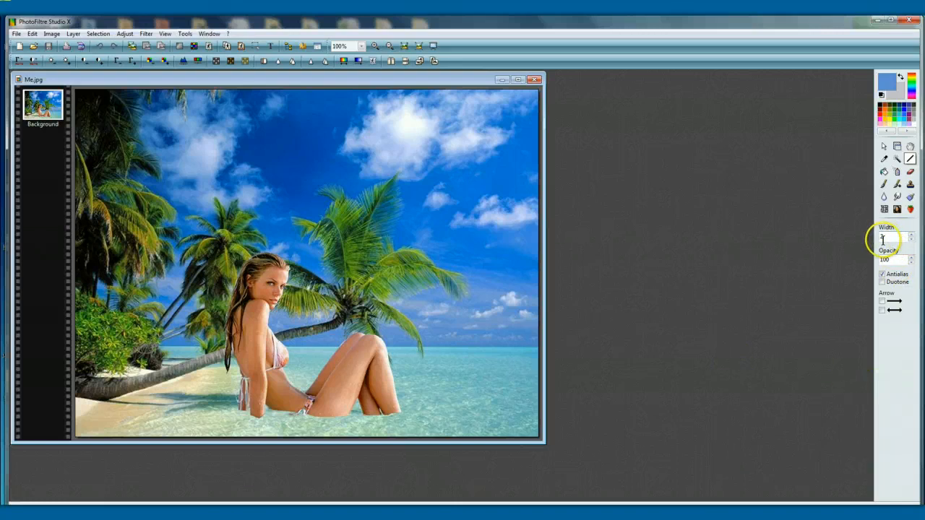
{"action": "left_click", "coordinate": [346, 338]}
{"action": "left_click_drag", "start_coordinate": [346, 339], "coordinate": [343, 341]}
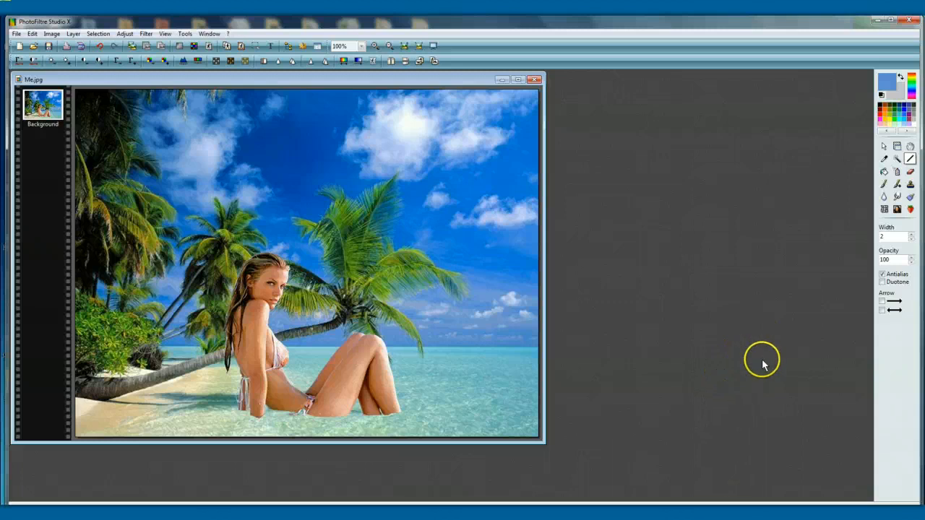
Step: Extend the woman's supporting arm down into the water with the Clone Stamp at radius 10
{"action": "left_click", "coordinate": [910, 187]}
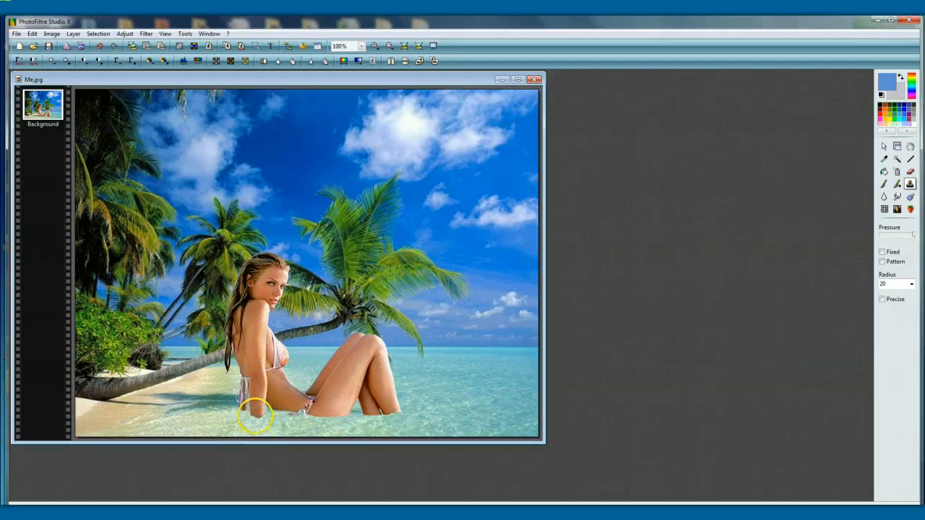
{"action": "left_click", "coordinate": [913, 286]}
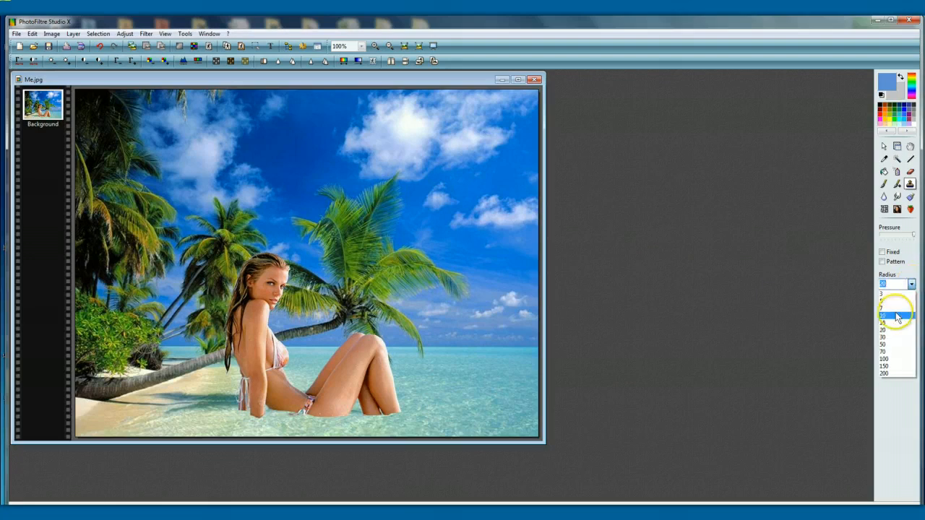
{"action": "left_click", "coordinate": [897, 317]}
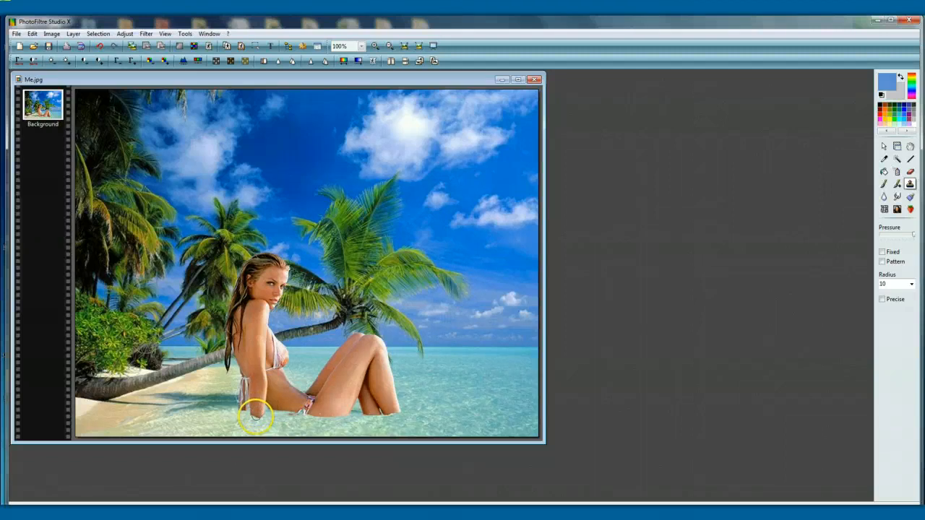
{"action": "left_click_drag", "start_coordinate": [256, 418], "coordinate": [253, 417]}
{"action": "left_click", "coordinate": [258, 425]}
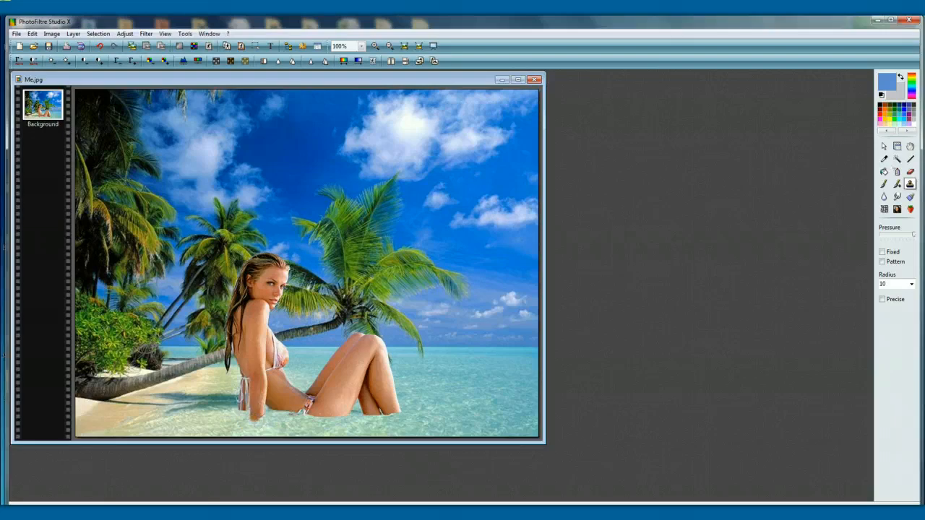
{"action": "left_click", "coordinate": [262, 419]}
{"action": "left_click", "coordinate": [252, 425]}
{"action": "left_click", "coordinate": [250, 424]}
{"action": "left_click", "coordinate": [247, 425]}
{"action": "left_click", "coordinate": [258, 425]}
{"action": "left_click_drag", "start_coordinate": [245, 412], "coordinate": [241, 414]}
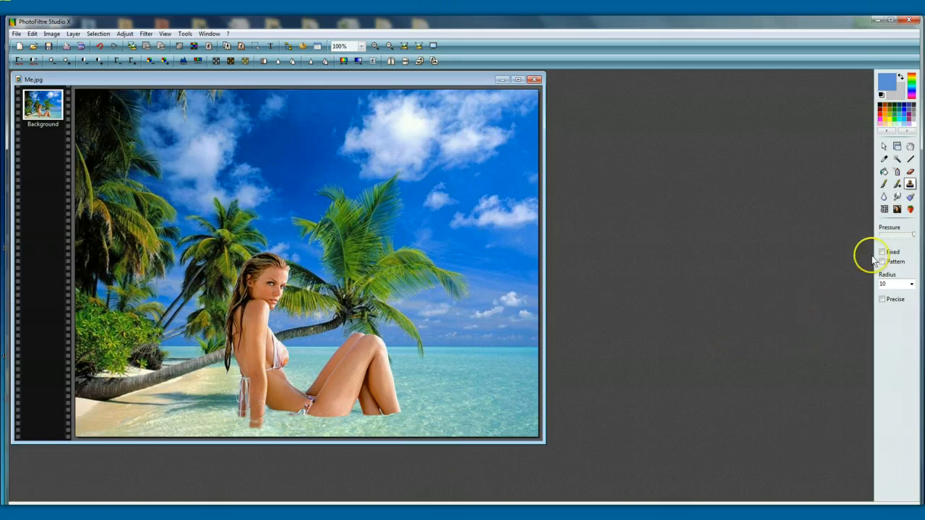
Step: Smudge the lower end of the supporting arm into a hand shape with the Smudge tool at Medium size
{"action": "left_click", "coordinate": [897, 198]}
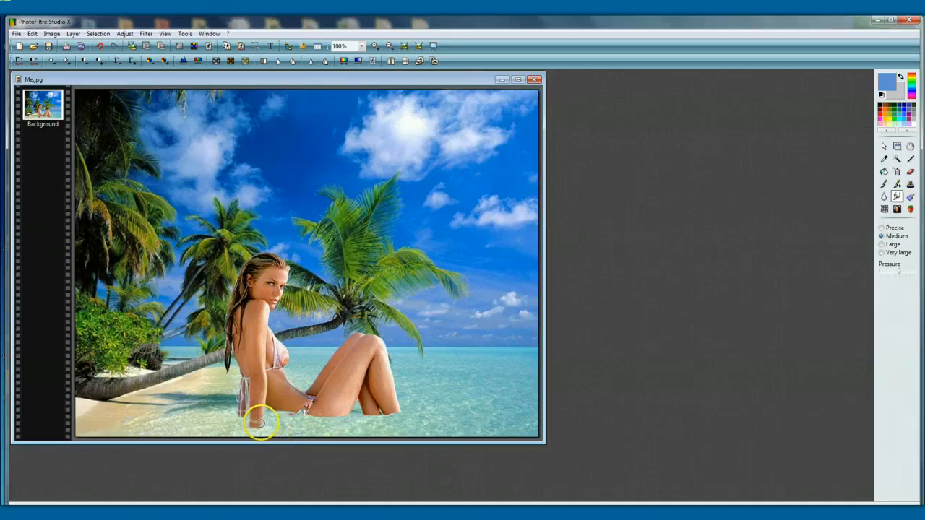
{"action": "left_click_drag", "start_coordinate": [262, 423], "coordinate": [254, 427]}
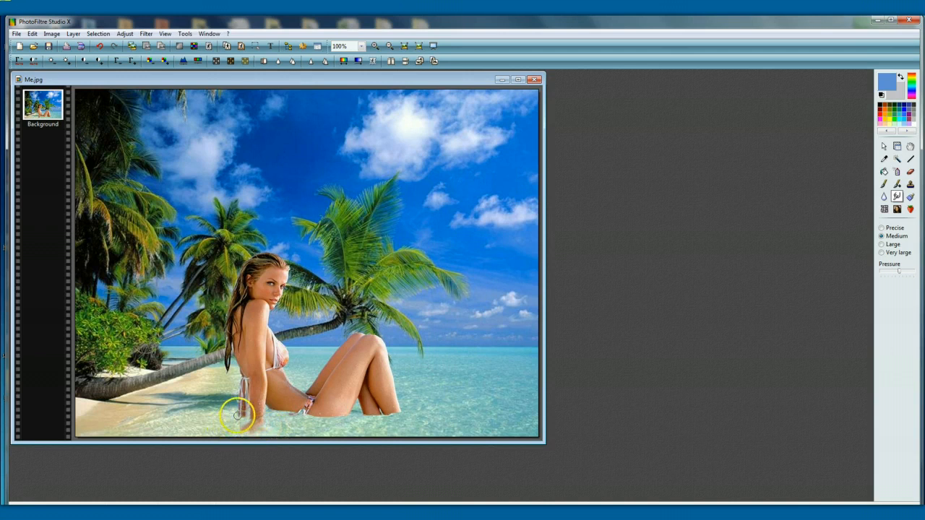
{"action": "left_click", "coordinate": [244, 420]}
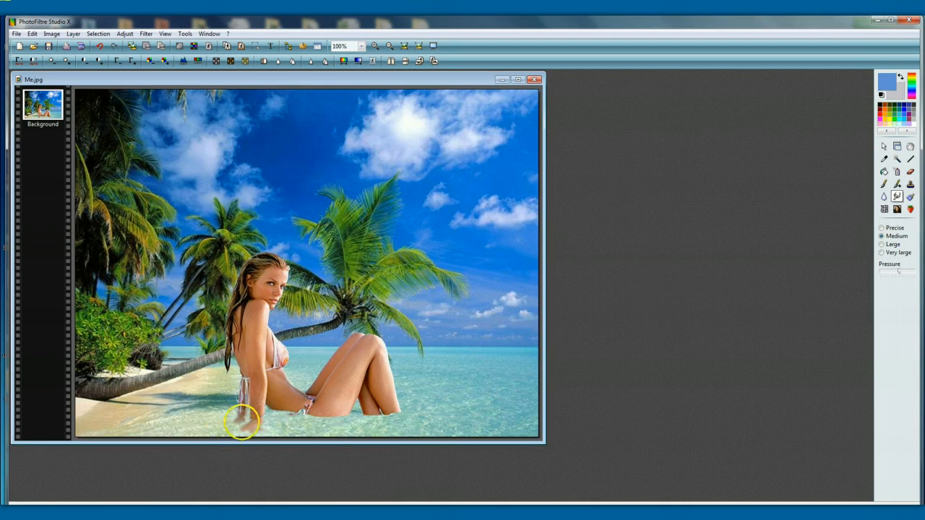
{"action": "left_click", "coordinate": [231, 424]}
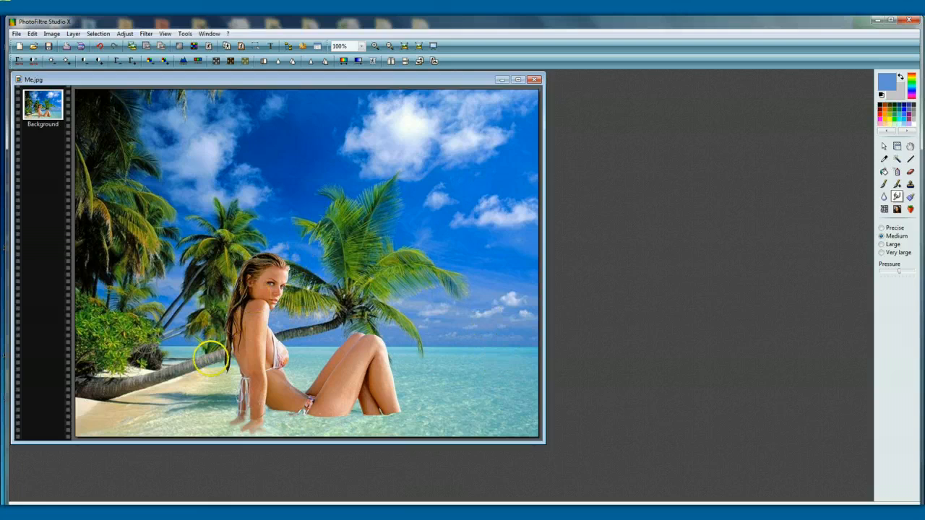
Step: Refine the fingers and the hand's edge in the water with the Smudge tool at Precise size
{"action": "left_click", "coordinate": [882, 229]}
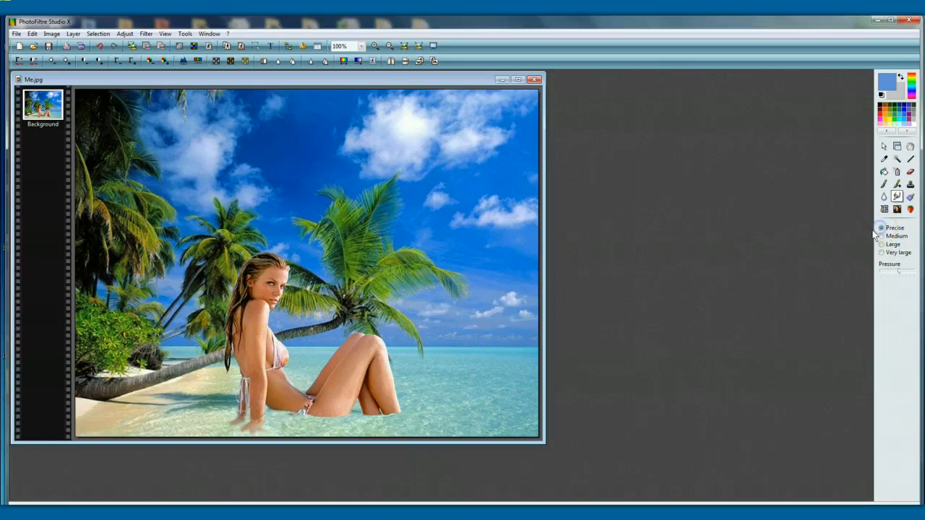
{"action": "left_click", "coordinate": [240, 419]}
{"action": "mouse_move", "coordinate": [234, 424]}
{"action": "left_mouse_down"}
{"action": "mouse_move", "coordinate": [216, 431]}
{"action": "mouse_move", "coordinate": [229, 429]}
{"action": "mouse_move", "coordinate": [225, 417]}
{"action": "mouse_move", "coordinate": [242, 432]}
{"action": "mouse_move", "coordinate": [262, 428]}
{"action": "left_mouse_up"}
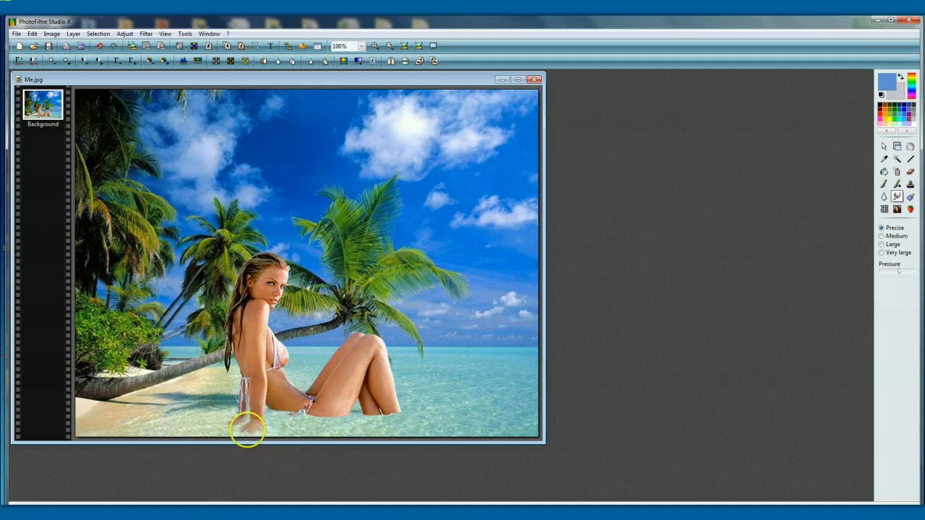
{"action": "left_click_drag", "start_coordinate": [248, 430], "coordinate": [254, 429]}
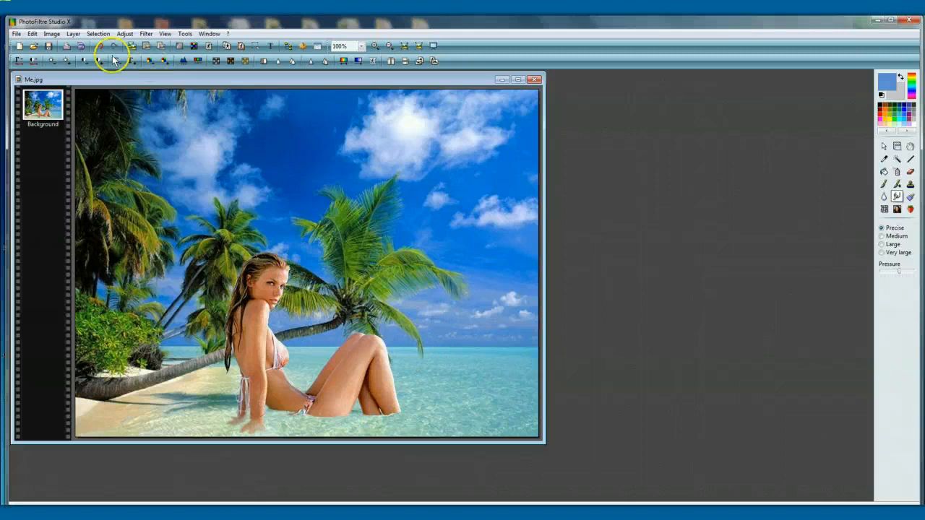
Step: Save the retouched picture to the Desktop as the JPEG Me.jpg ++ with Standard compression 90, and close the image editor
{"action": "left_click", "coordinate": [16, 35]}
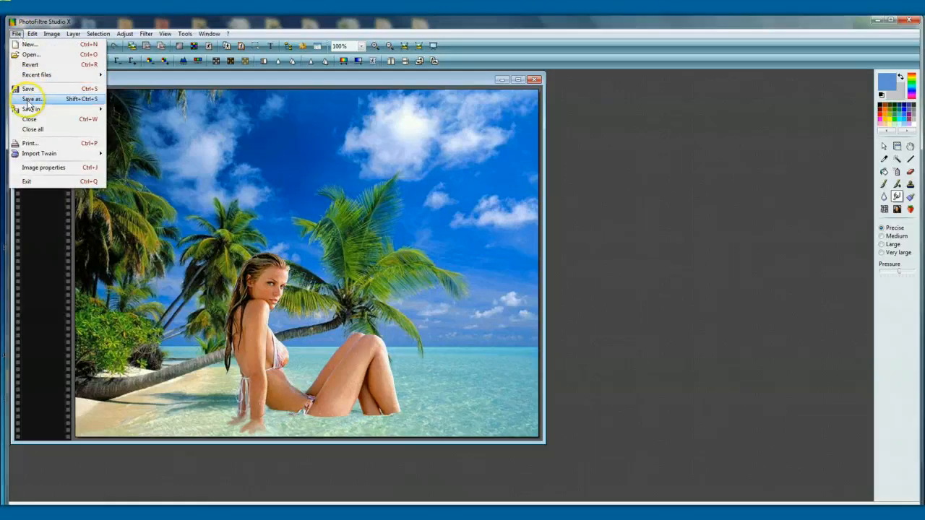
{"action": "left_click", "coordinate": [31, 98]}
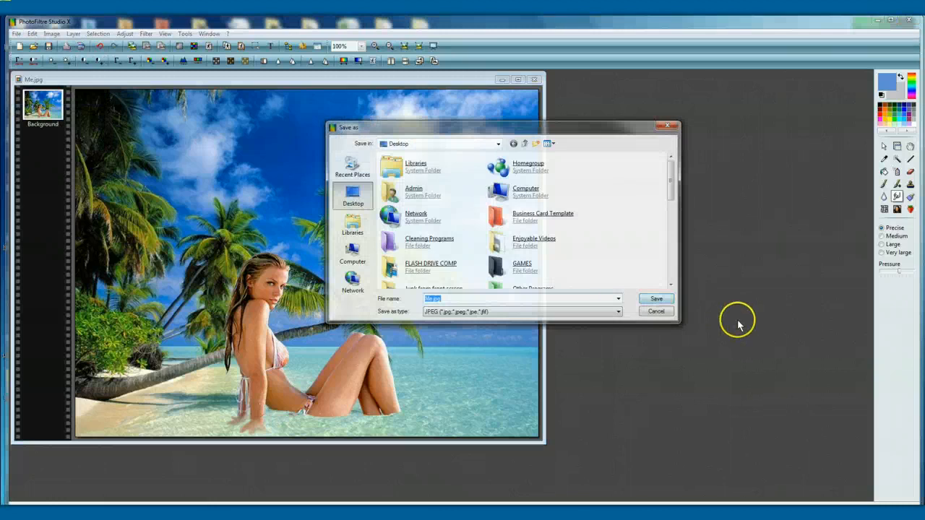
{"action": "left_click", "coordinate": [433, 313]}
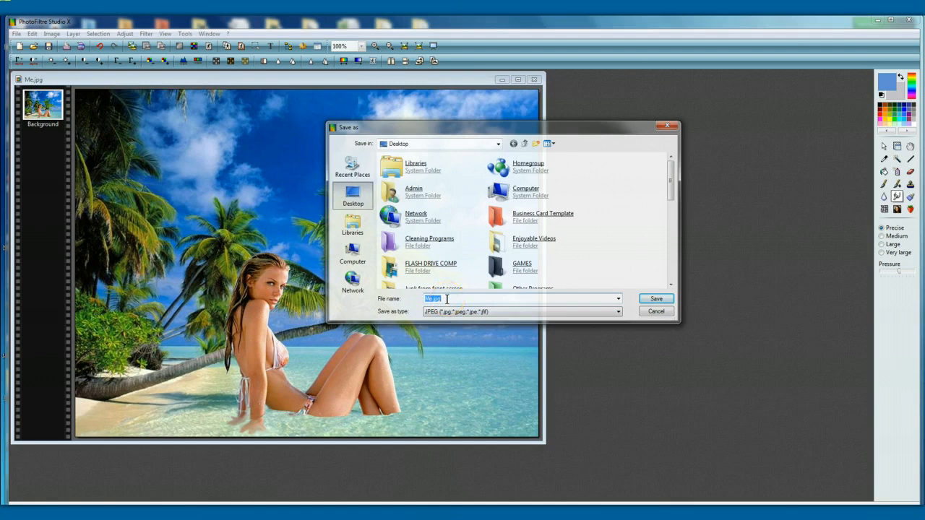
{"action": "left_click", "coordinate": [447, 299]}
{"action": "type", "text": "++"}
{"action": "left_click", "coordinate": [655, 299]}
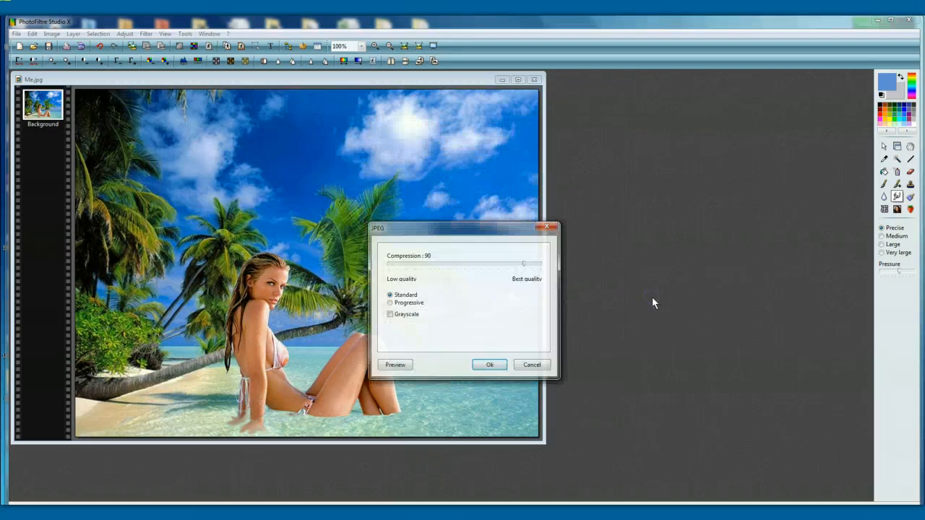
{"action": "left_click", "coordinate": [480, 365]}
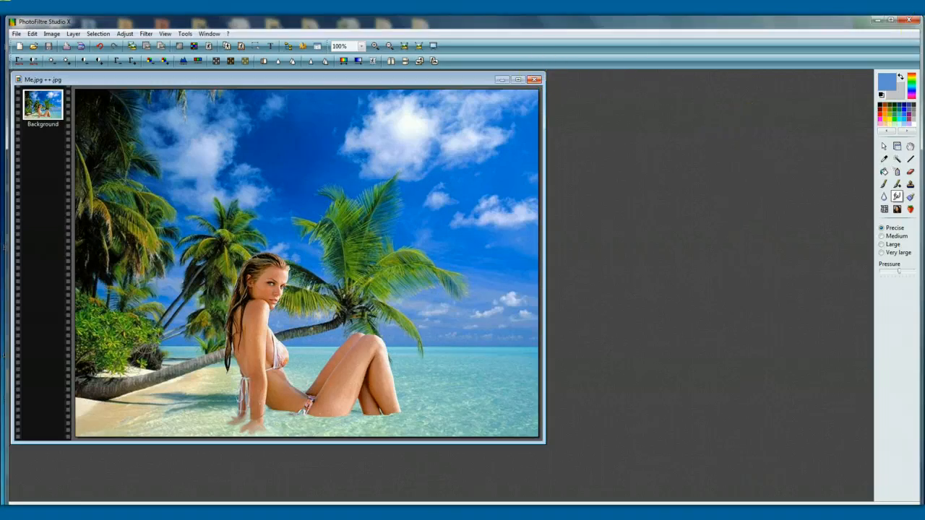
{"action": "left_click", "coordinate": [908, 20]}
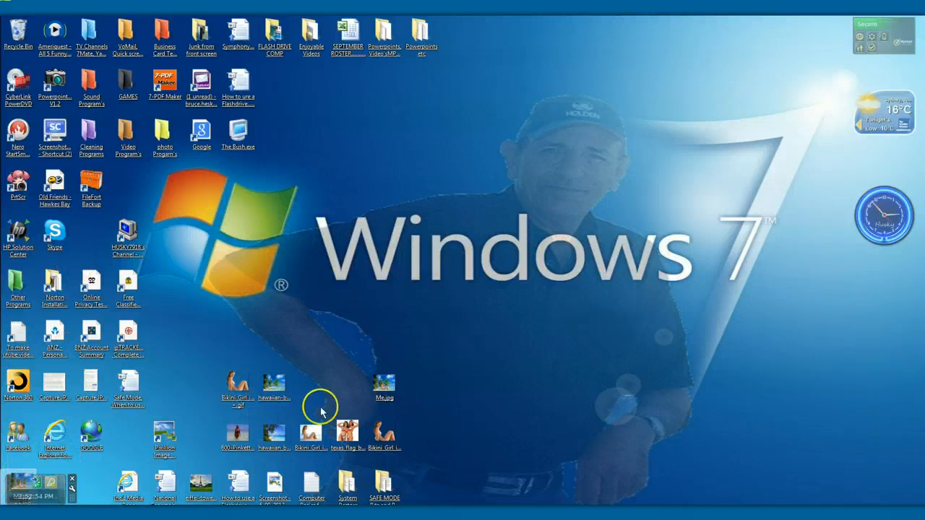
Step: Move the Me.jpg ++.jpg icon to a free desktop spot, and view the picture in Windows Photo Viewer before returning to the desktop
{"action": "left_click_drag", "start_coordinate": [385, 383], "coordinate": [422, 332]}
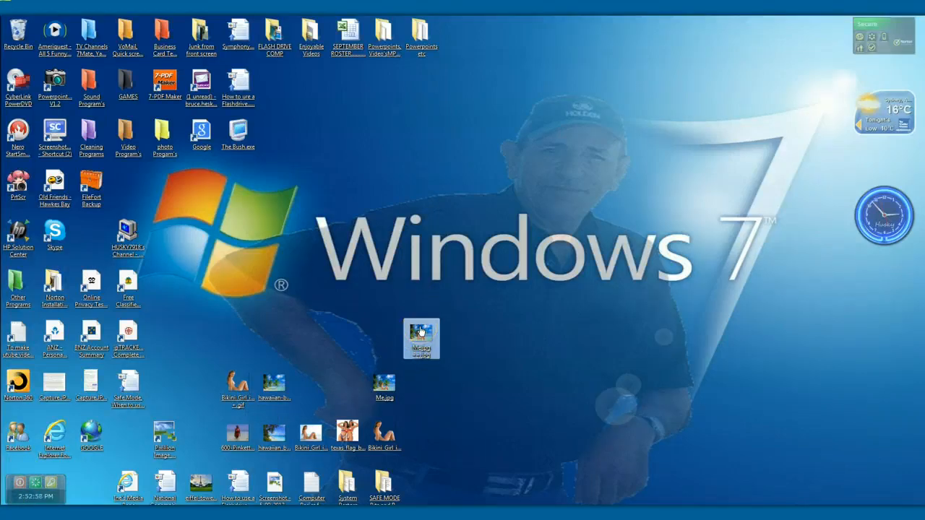
{"action": "double_click", "coordinate": [422, 332]}
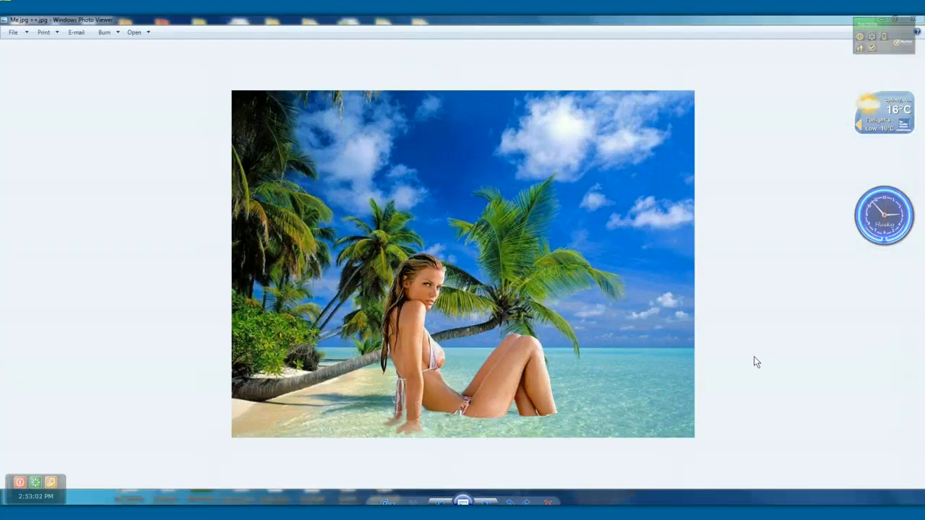
{"action": "left_click", "coordinate": [720, 319]}
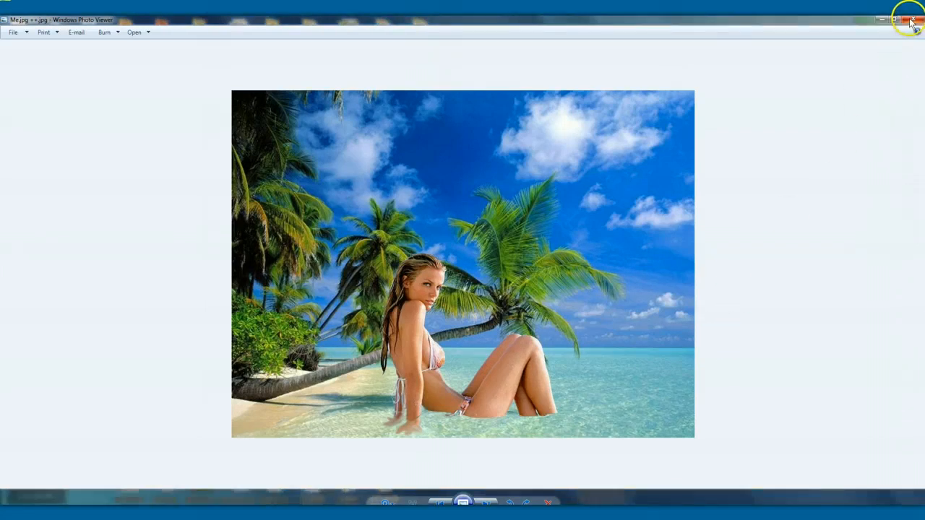
{"action": "left_click", "coordinate": [913, 25]}
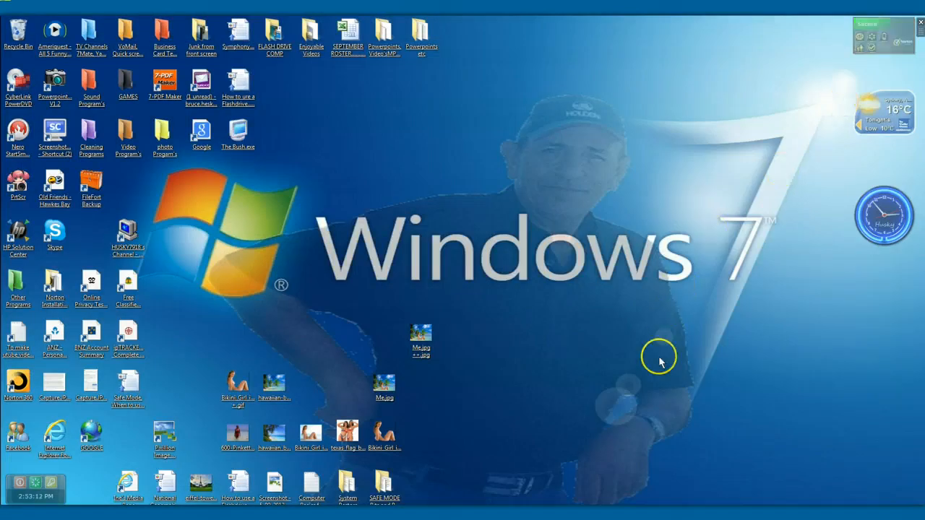
{"action": "left_click", "coordinate": [649, 414]}
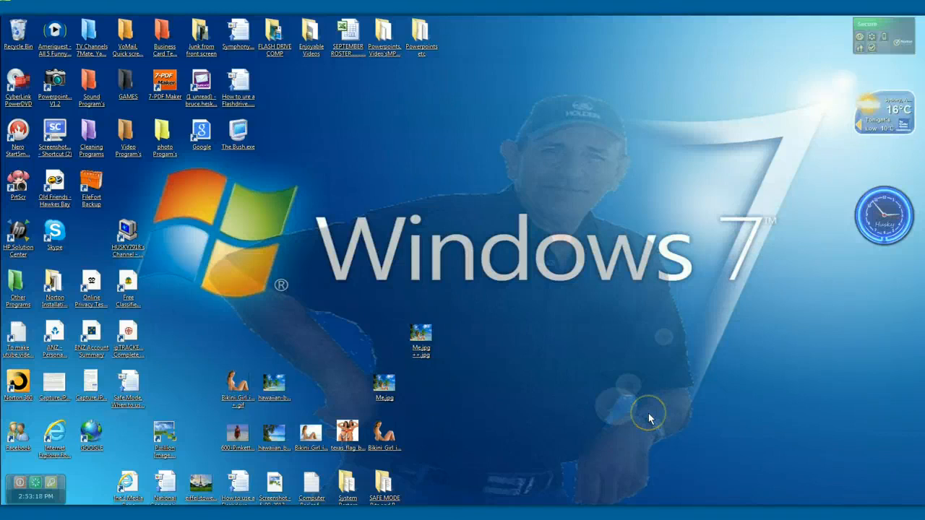